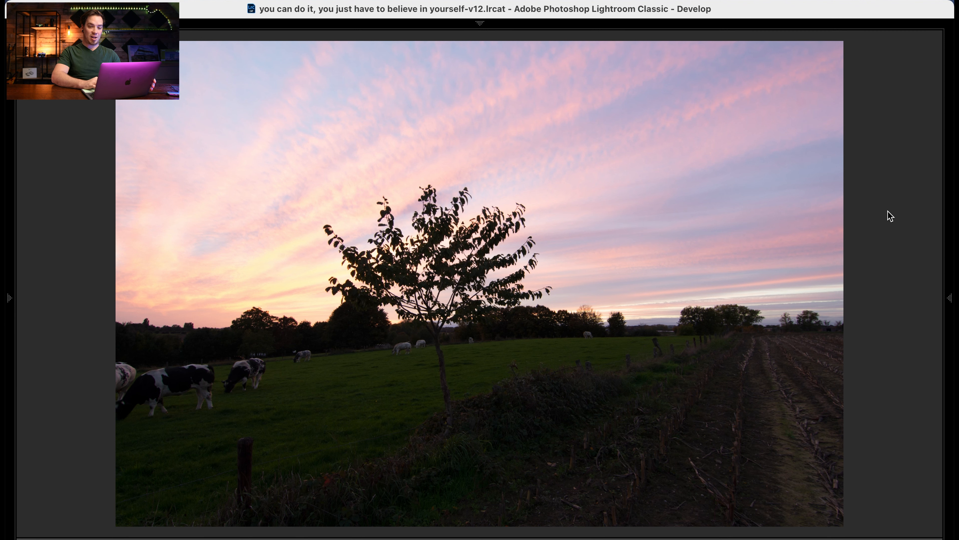
- Lower the photo's Highlights to -85 and raise the Shadows to +56
{"action": "mouse_move", "coordinate": [930, 331]}
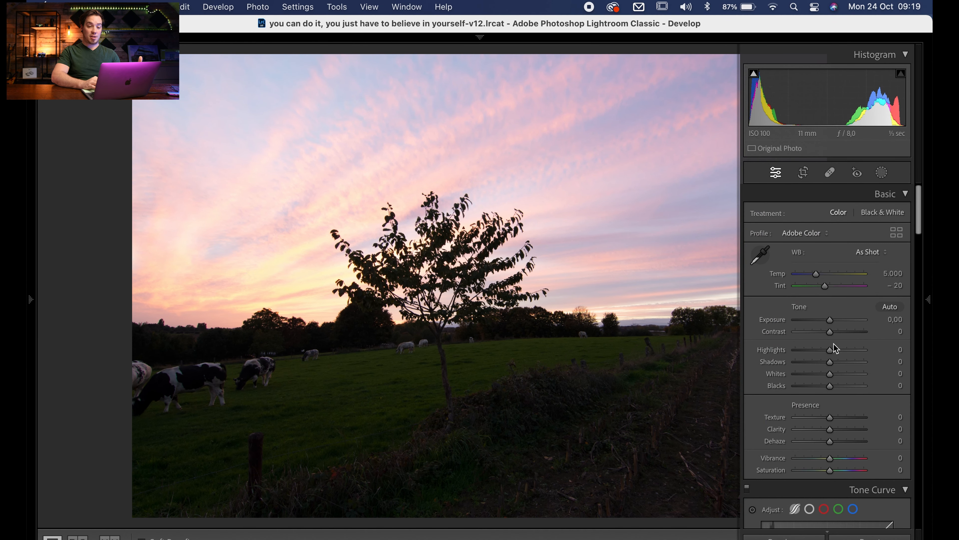
{"action": "left_click_drag", "start_coordinate": [829, 351], "coordinate": [799, 351]}
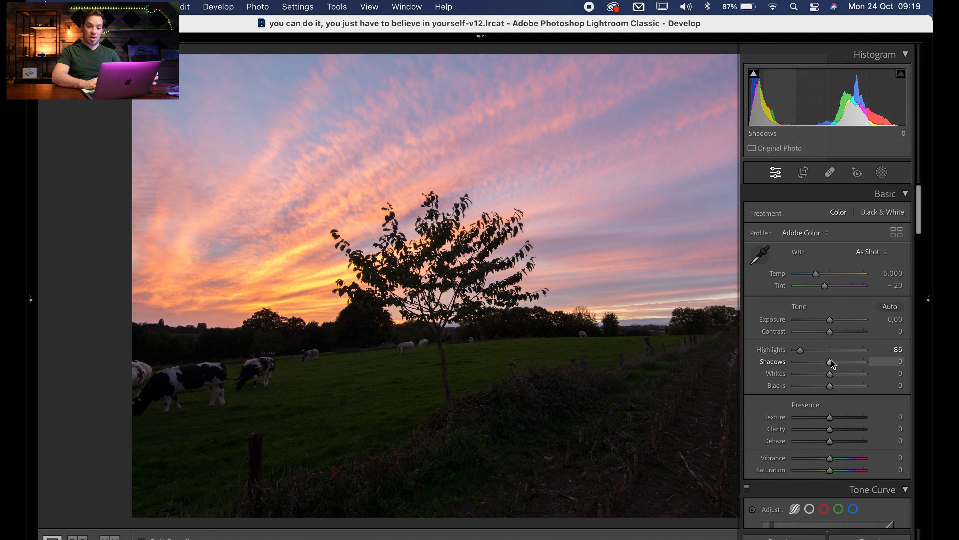
{"action": "left_click_drag", "start_coordinate": [831, 360], "coordinate": [849, 360]}
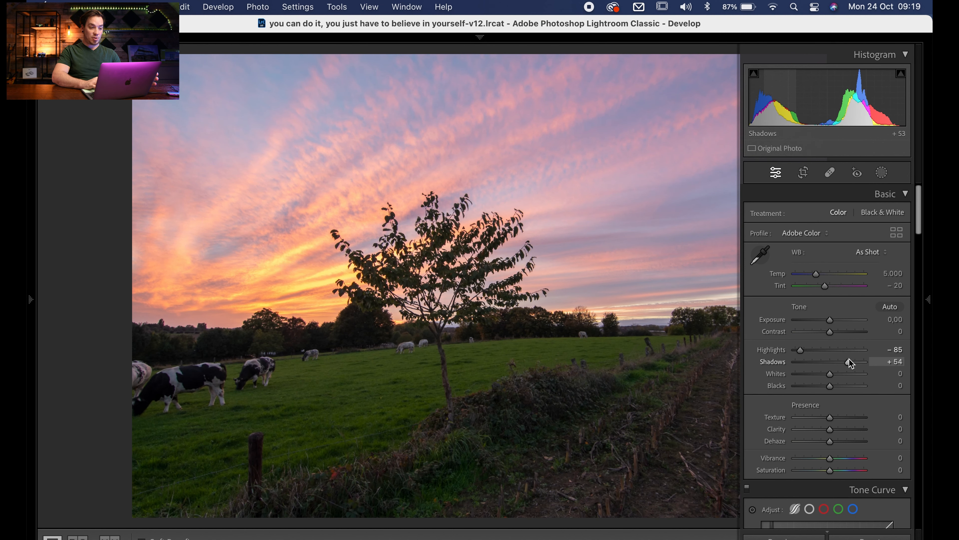
{"action": "left_click_drag", "start_coordinate": [849, 360], "coordinate": [850, 359]}
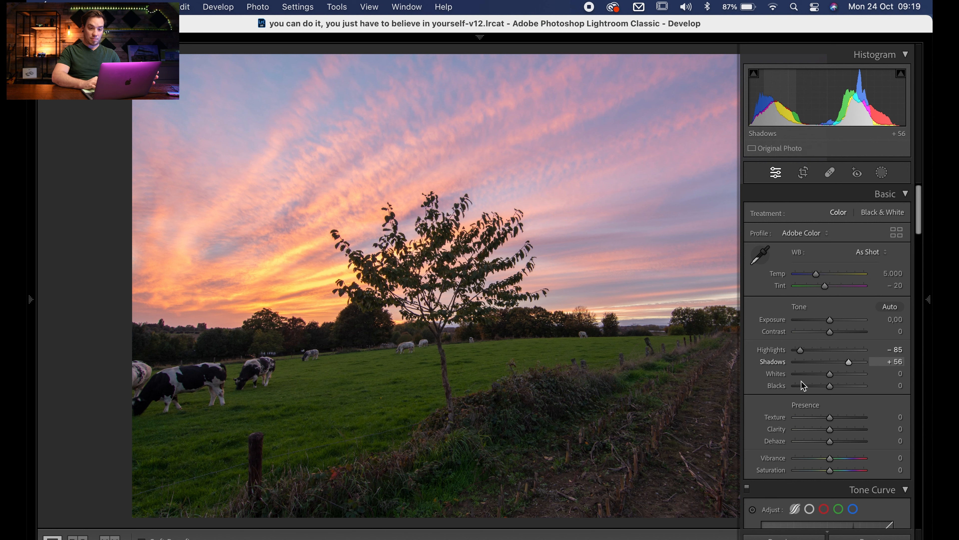
- Set the Whites to +44 and the Blacks to -7, using the clipping preview to judge the white point
{"action": "left_click", "coordinate": [832, 375], "text": "alt"}
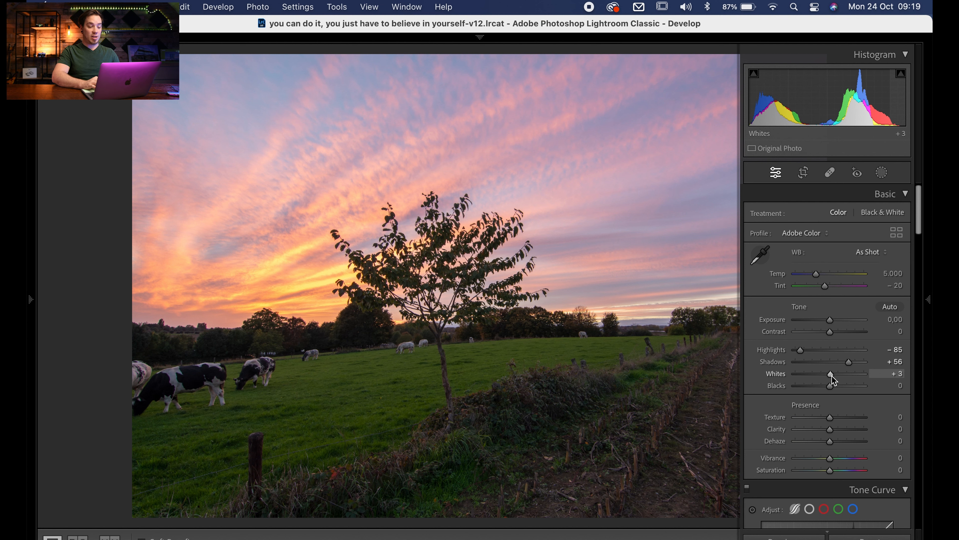
{"action": "left_click", "coordinate": [832, 376], "text": "alt"}
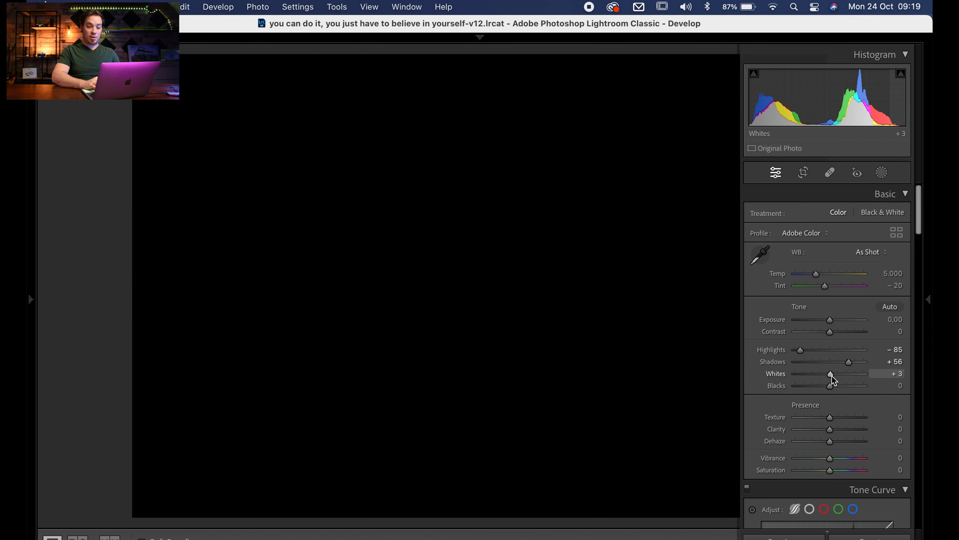
{"action": "left_click_drag", "start_coordinate": [834, 376], "coordinate": [845, 377]}
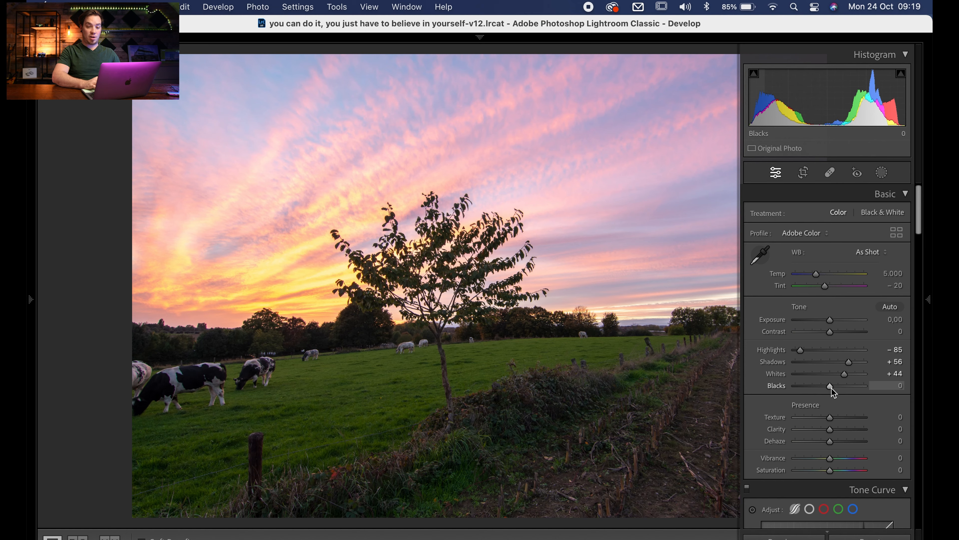
{"action": "left_click_drag", "start_coordinate": [831, 389], "coordinate": [829, 389]}
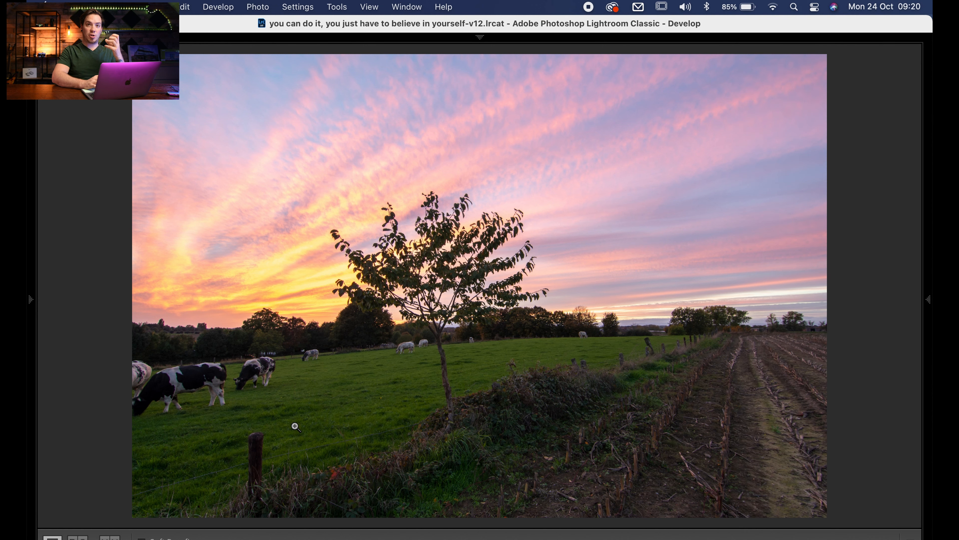
{"action": "mouse_move", "coordinate": [930, 339]}
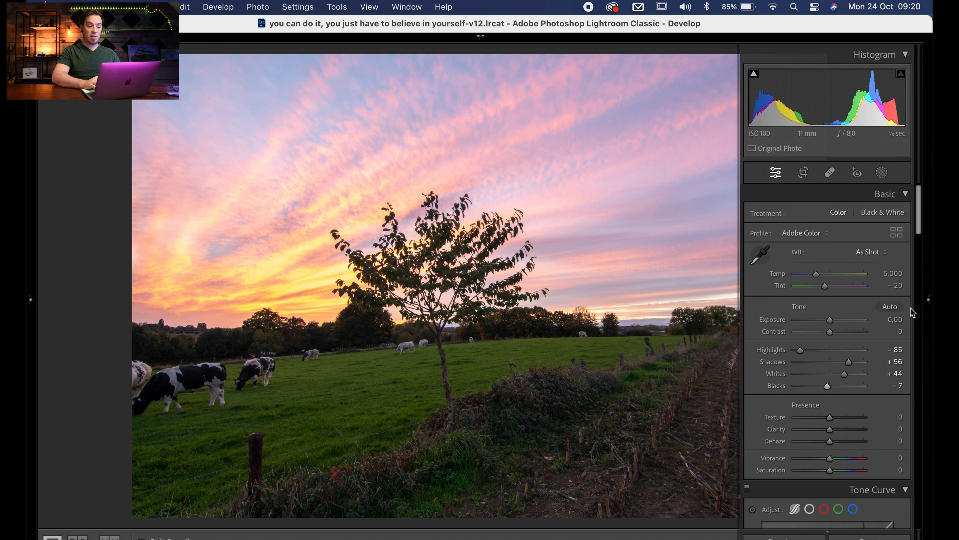
{"action": "left_click_drag", "start_coordinate": [828, 385], "coordinate": [828, 388]}
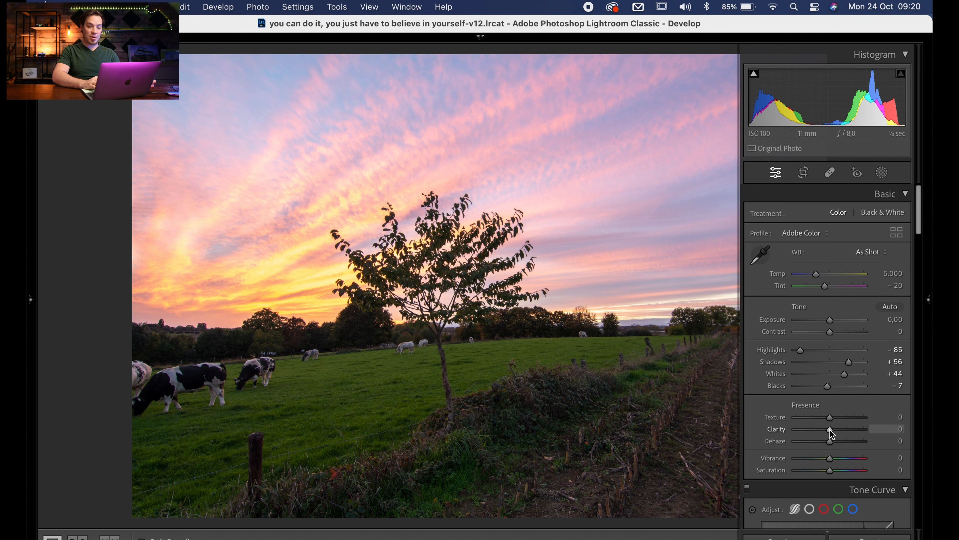
- Set Clarity to -8, Vibrance to +19 and Contrast to +28
{"action": "left_click_drag", "start_coordinate": [829, 429], "coordinate": [827, 431]}
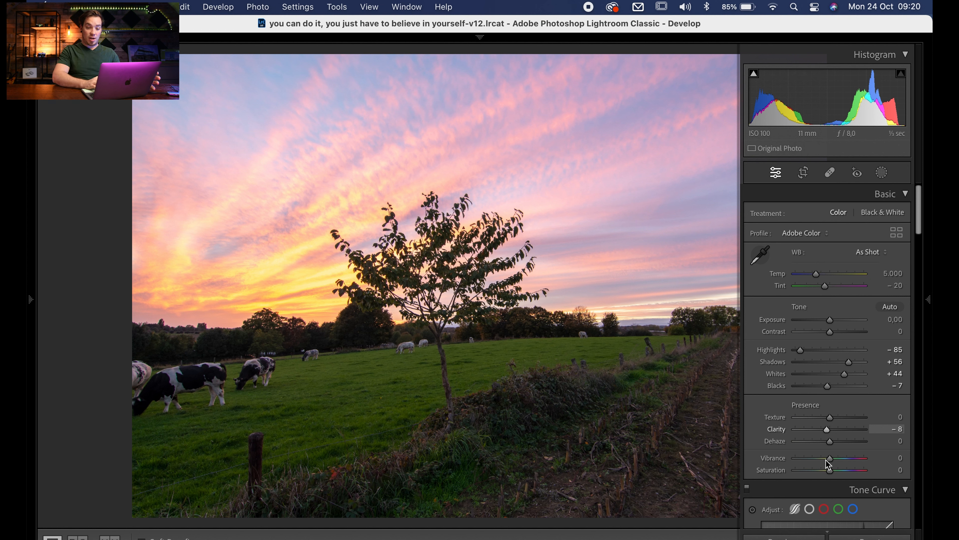
{"action": "left_click_drag", "start_coordinate": [830, 462], "coordinate": [836, 459]}
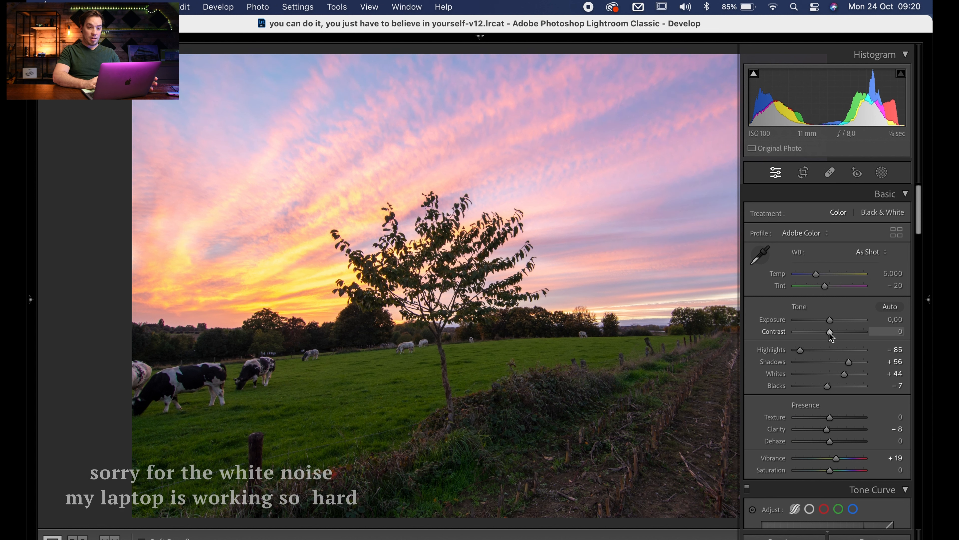
{"action": "left_click_drag", "start_coordinate": [830, 333], "coordinate": [839, 332]}
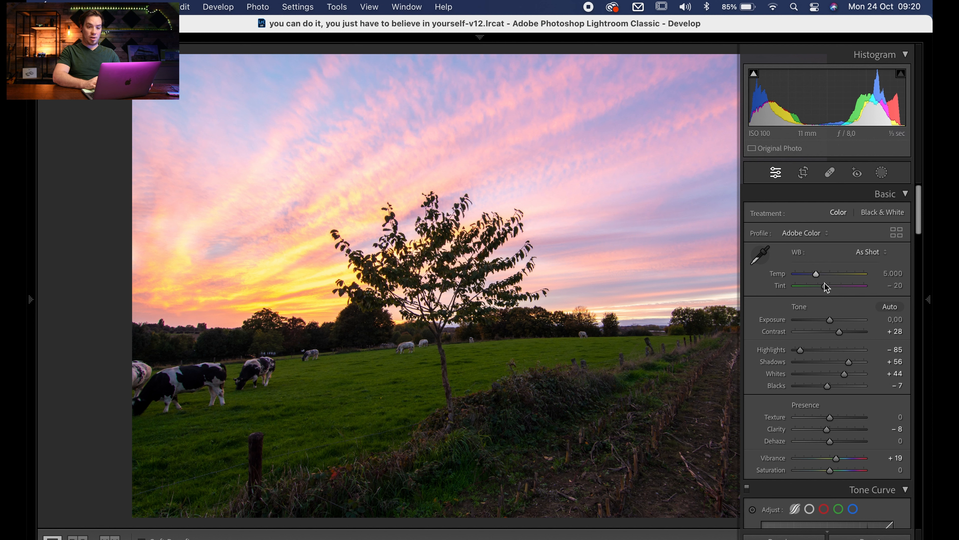
- Warm the white balance with Tint -14 and Temp 5,167, and lower the Highlights to -93
{"action": "left_click_drag", "start_coordinate": [825, 288], "coordinate": [828, 288]}
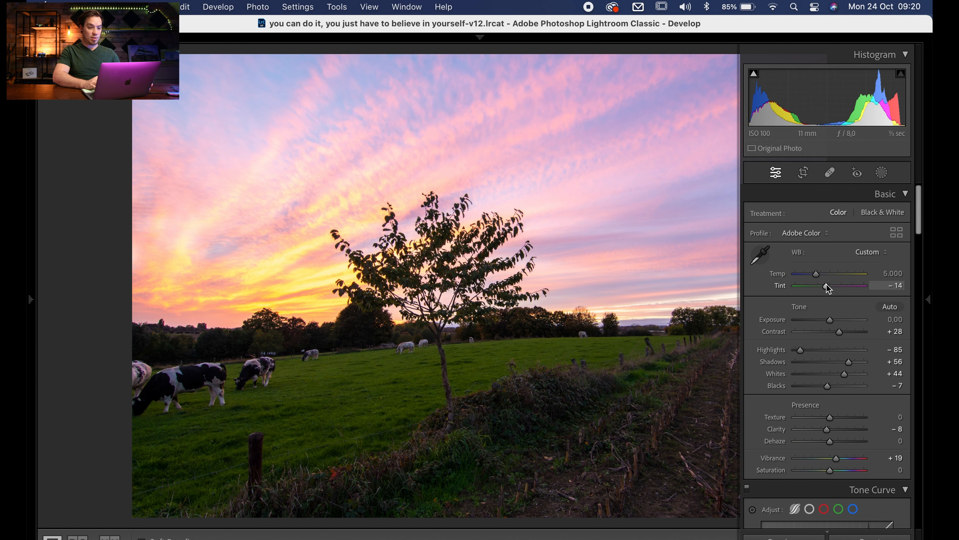
{"action": "left_click_drag", "start_coordinate": [817, 273], "coordinate": [818, 273]}
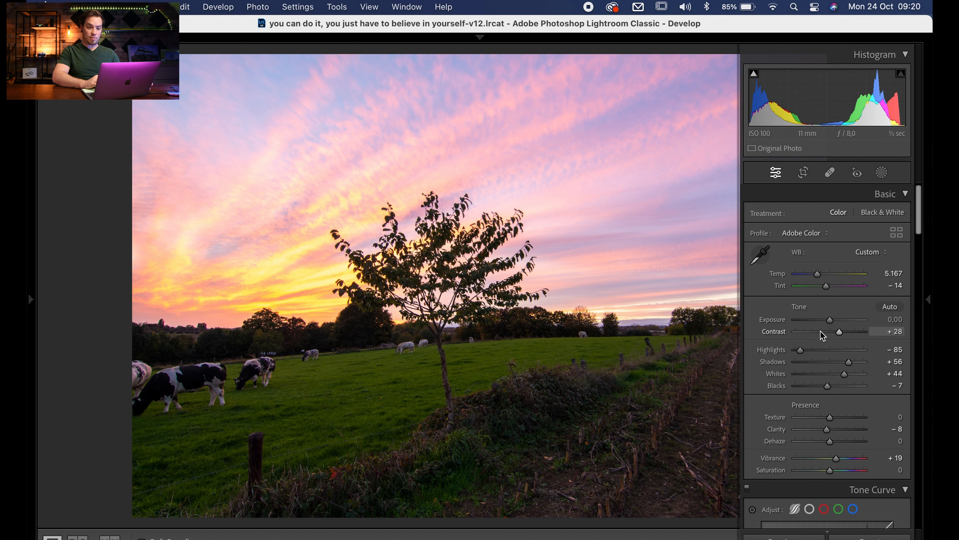
{"action": "left_click_drag", "start_coordinate": [800, 352], "coordinate": [797, 352]}
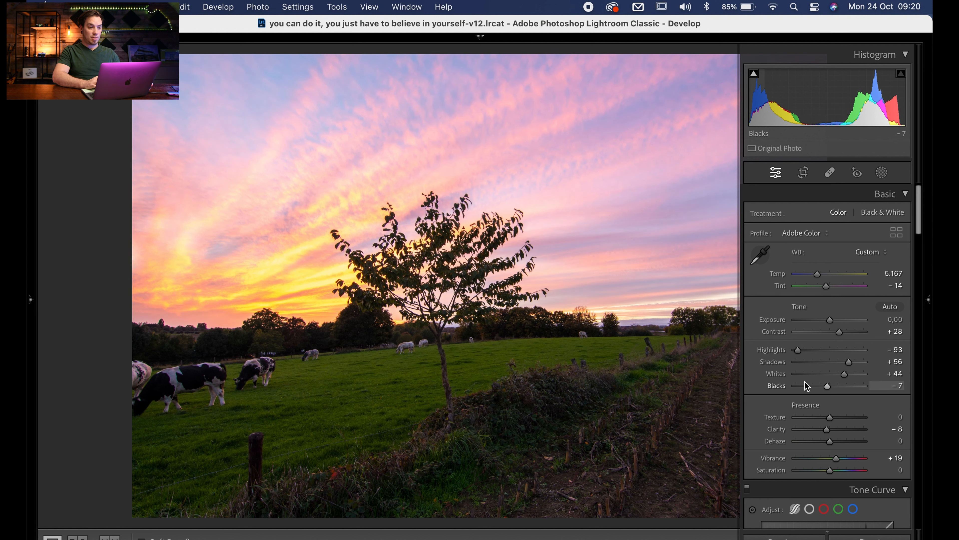
- Zoom in on the photo and examine the cows, tree line and grass up close
{"action": "scroll", "coordinate": [825, 383], "scroll_direction": "down", "scroll_amount": 15}
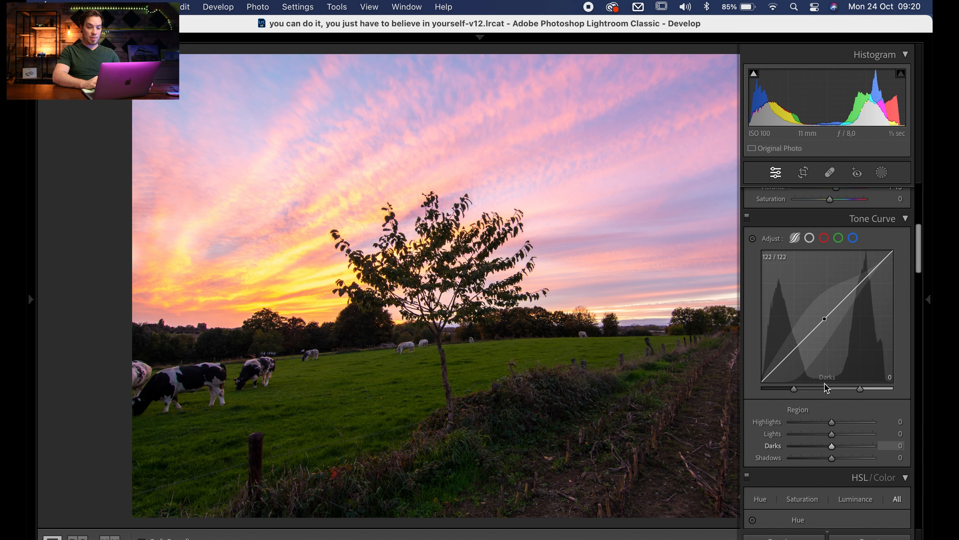
{"action": "scroll", "coordinate": [824, 384], "scroll_direction": "down", "scroll_amount": 2}
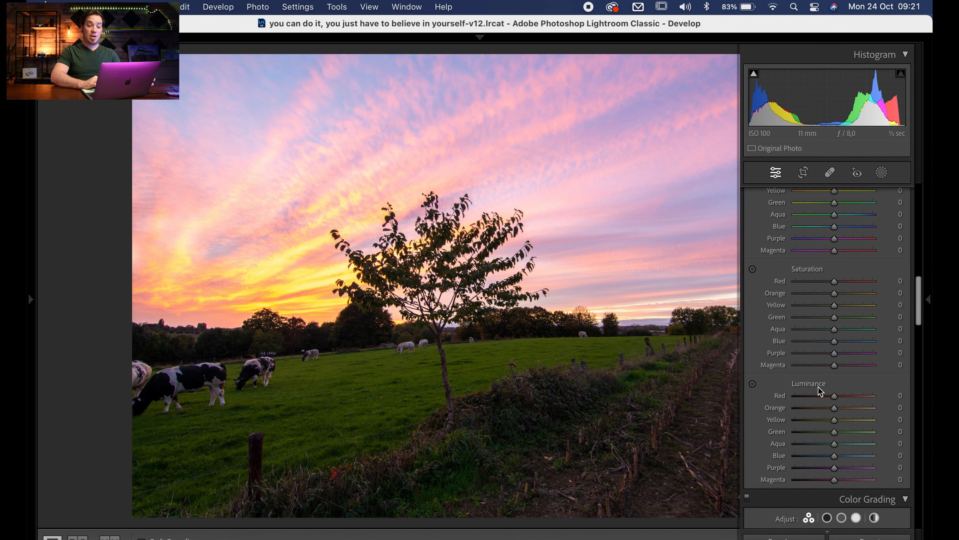
{"action": "scroll", "coordinate": [818, 387], "scroll_direction": "down", "scroll_amount": 10}
{"action": "scroll", "coordinate": [818, 389], "scroll_direction": "down", "scroll_amount": 15}
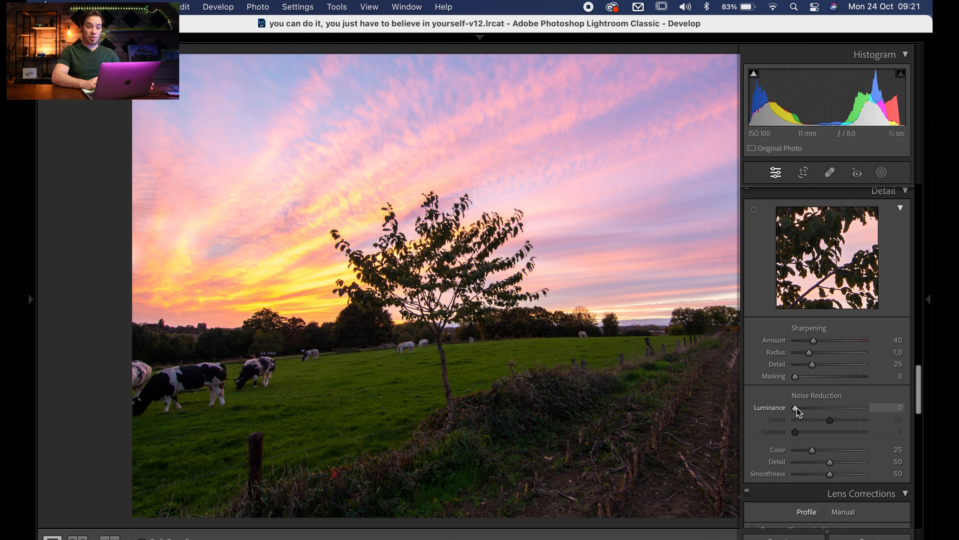
{"action": "key", "text": "Tab"}
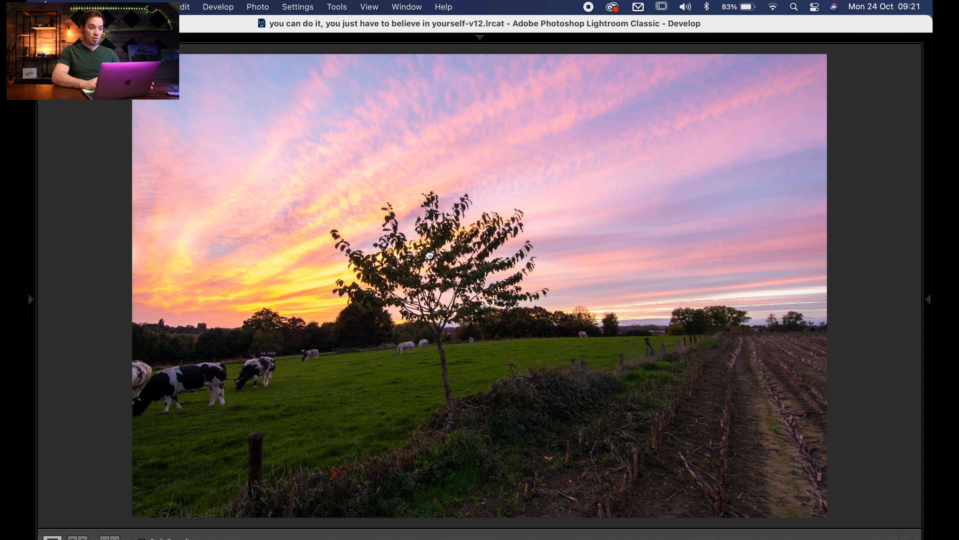
{"action": "left_click", "coordinate": [430, 254]}
{"action": "left_click_drag", "start_coordinate": [349, 396], "coordinate": [568, 111]}
{"action": "left_click_drag", "start_coordinate": [432, 263], "coordinate": [591, 322]}
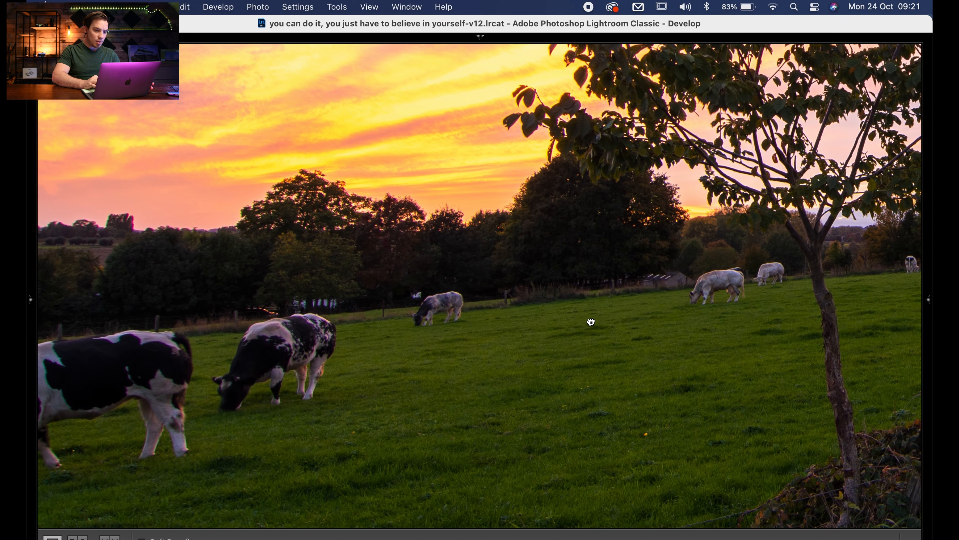
{"action": "left_click_drag", "start_coordinate": [442, 240], "coordinate": [550, 248]}
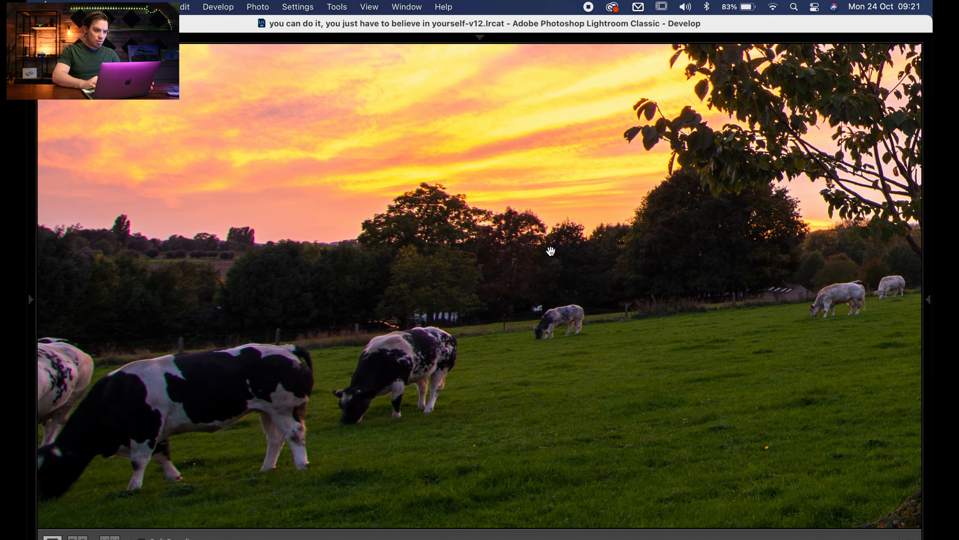
{"action": "left_click_drag", "start_coordinate": [185, 264], "coordinate": [277, 250]}
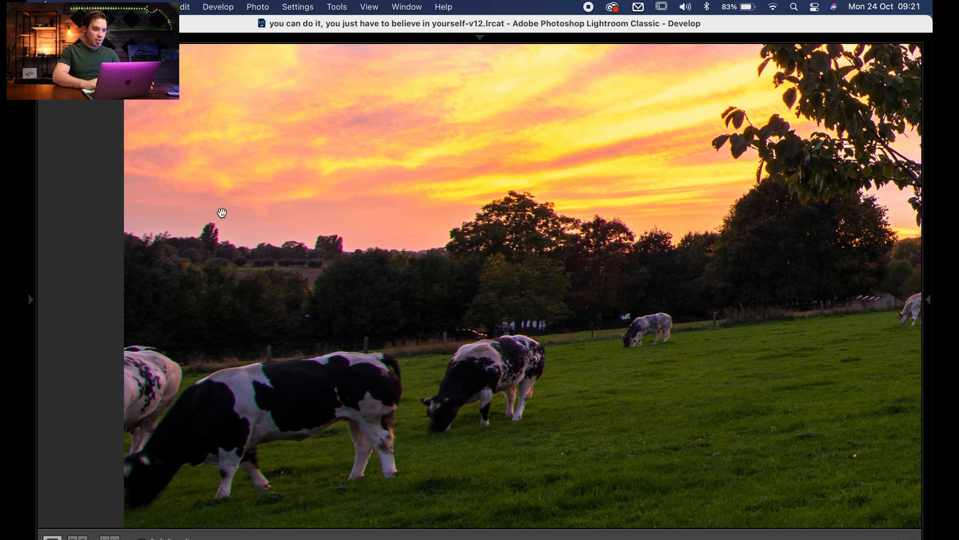
- Turn on Remove Chromatic Aberration and Enable Profile Corrections for the photo, and check the assigned lens profile
{"action": "mouse_move", "coordinate": [930, 269]}
{"action": "scroll", "coordinate": [841, 427], "scroll_direction": "down", "scroll_amount": 4}
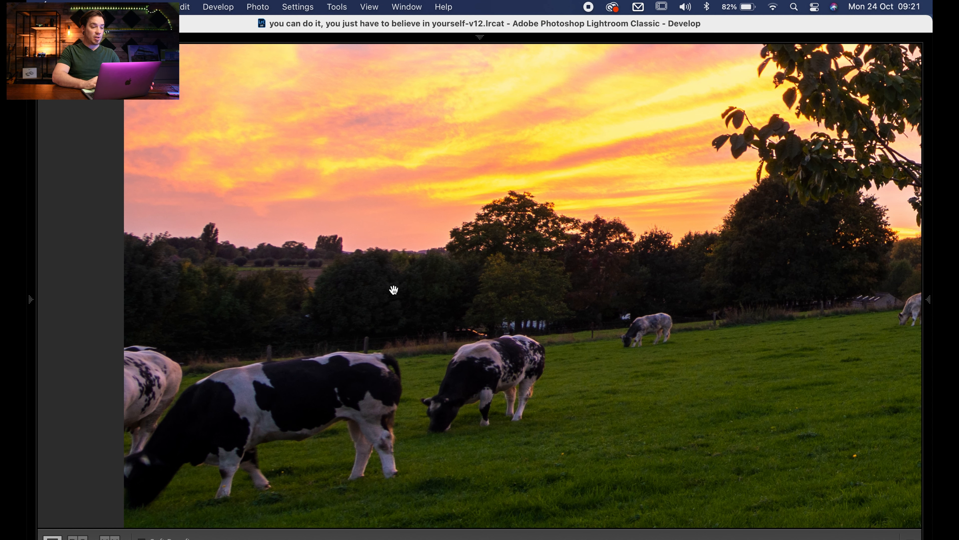
{"action": "mouse_move", "coordinate": [932, 331]}
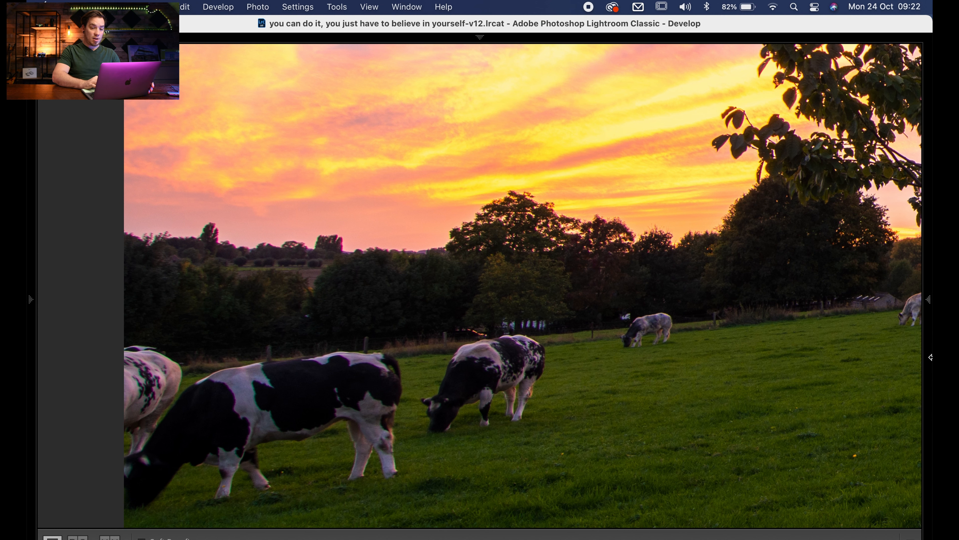
{"action": "mouse_move", "coordinate": [931, 356]}
{"action": "left_click", "coordinate": [760, 449]}
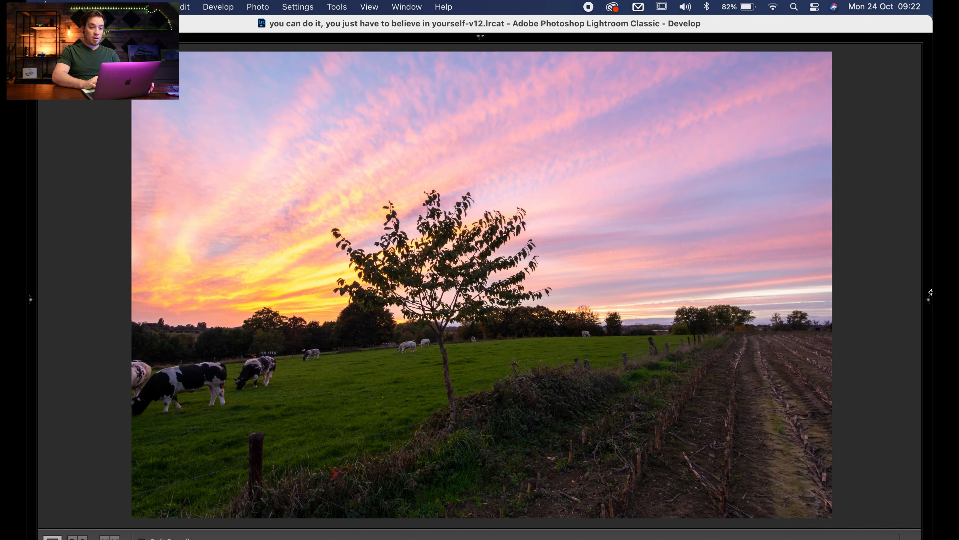
{"action": "left_click", "coordinate": [758, 462]}
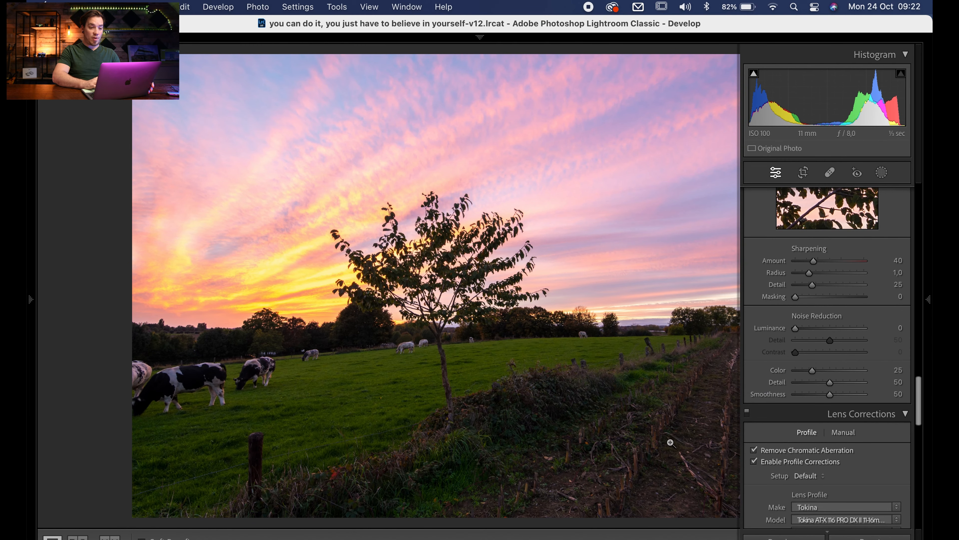
{"action": "mouse_move", "coordinate": [930, 329]}
{"action": "scroll", "coordinate": [837, 410], "scroll_direction": "down", "scroll_amount": 3}
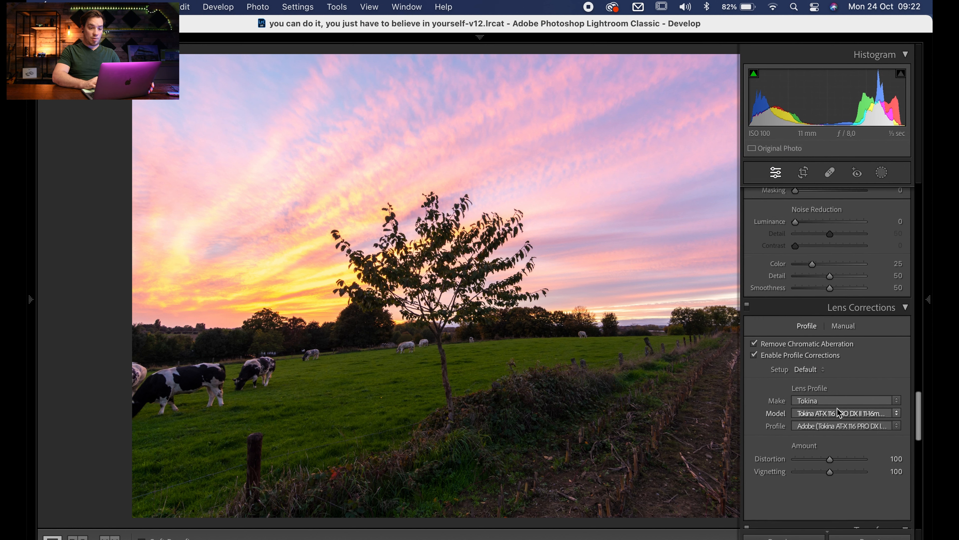
- Straighten the photo along its horizon with the Crop & Straighten tool's angle ruler and apply the crop
{"action": "scroll", "coordinate": [837, 408], "scroll_direction": "up", "scroll_amount": 5}
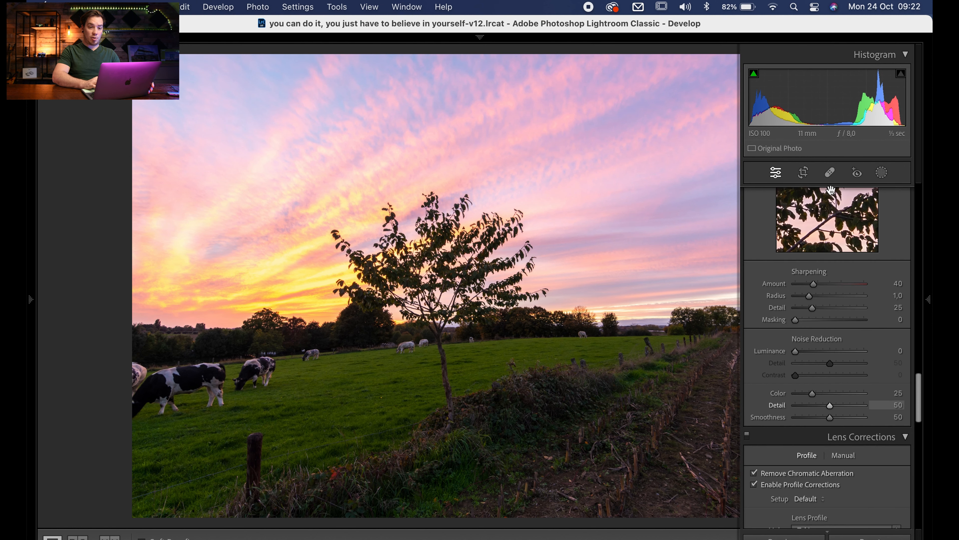
{"action": "scroll", "coordinate": [831, 190], "scroll_direction": "up", "scroll_amount": 2}
{"action": "left_click", "coordinate": [804, 173]}
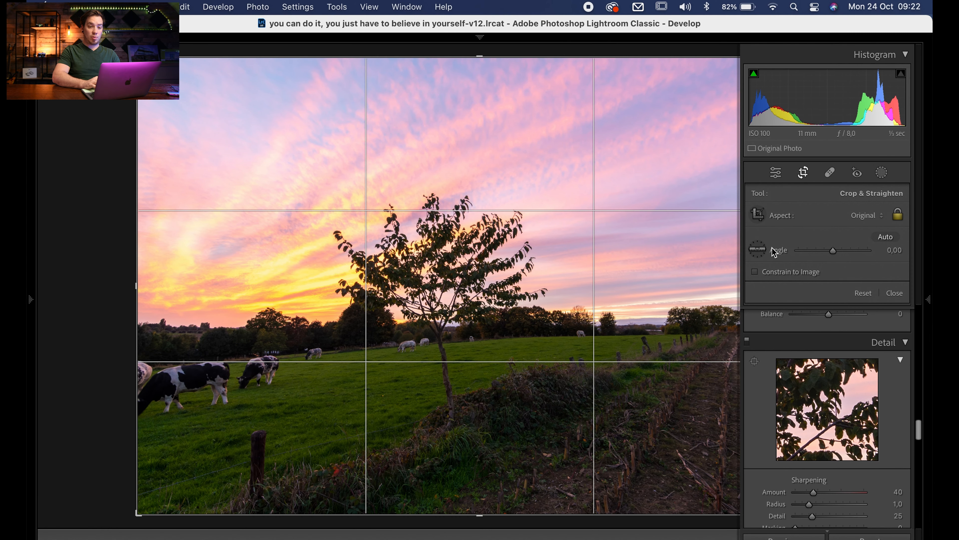
{"action": "left_click", "coordinate": [757, 249]}
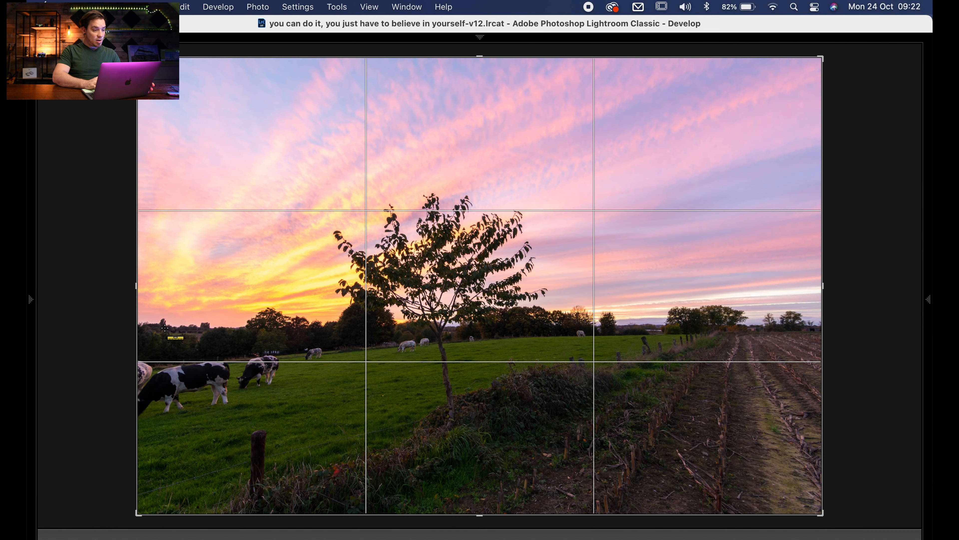
{"action": "left_click_drag", "start_coordinate": [140, 325], "coordinate": [917, 362]}
{"action": "left_click_drag", "start_coordinate": [922, 348], "coordinate": [908, 323]}
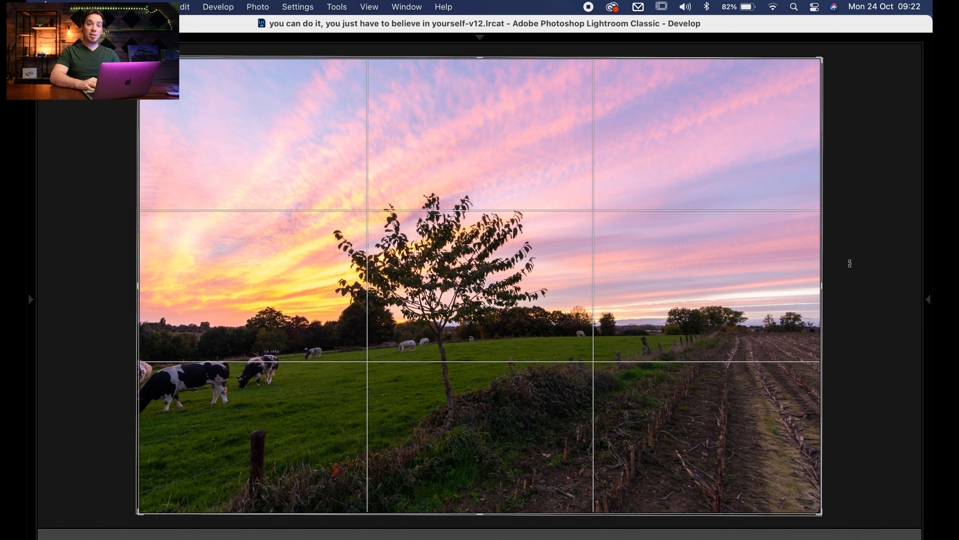
{"action": "key", "text": "Return"}
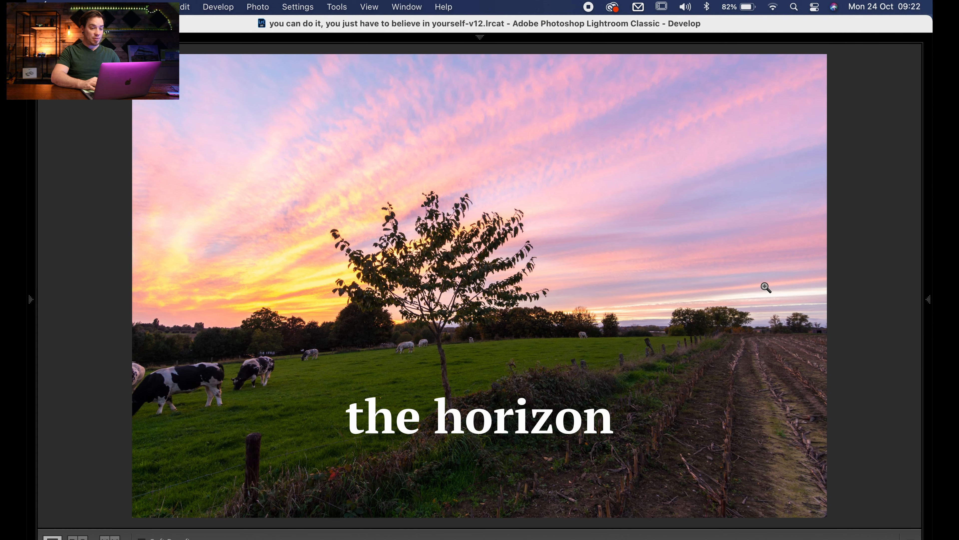
- Darken the photo's corners with a Highlight Priority post-crop vignette set to Amount -21
{"action": "mouse_move", "coordinate": [930, 296]}
{"action": "scroll", "coordinate": [785, 412], "scroll_direction": "down", "scroll_amount": 3}
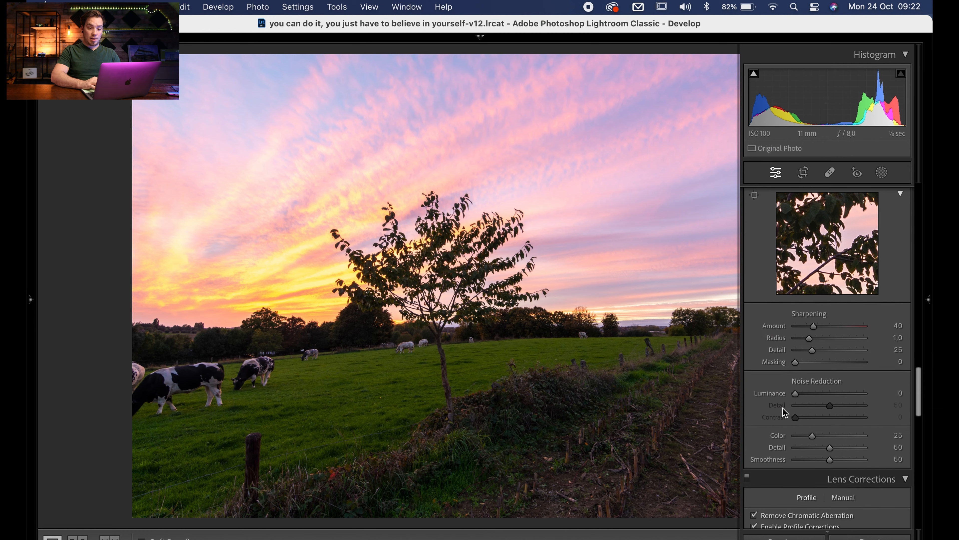
{"action": "scroll", "coordinate": [784, 412], "scroll_direction": "down", "scroll_amount": 10}
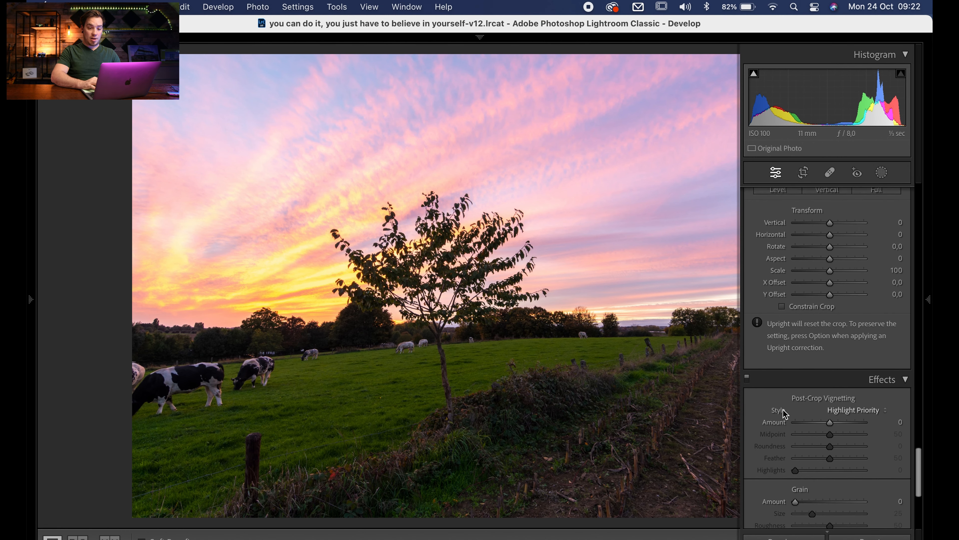
{"action": "left_click_drag", "start_coordinate": [831, 422], "coordinate": [823, 422]}
{"action": "key", "text": "Tab"}
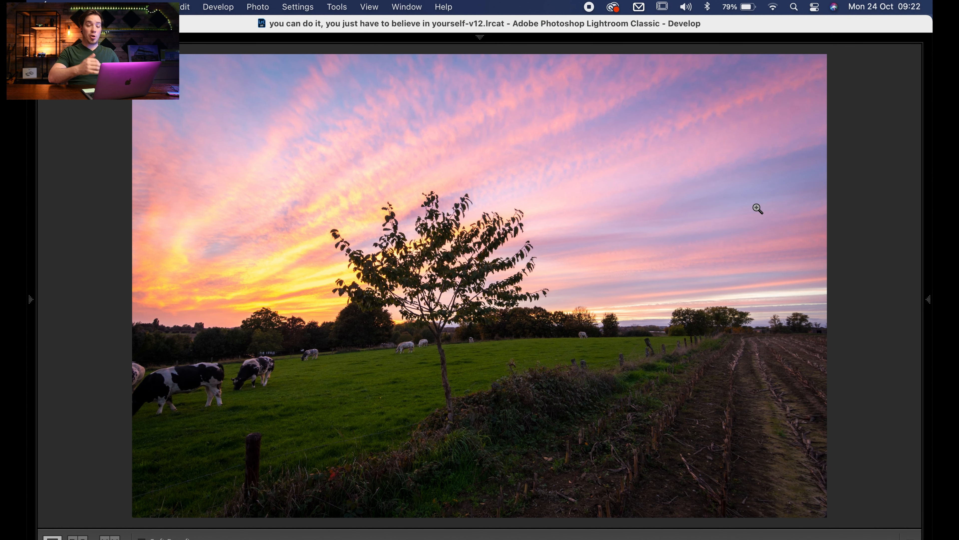
- Inspect the upper sky for sensor dust using the healing tool's Visualize Spots view at higher magnification
{"action": "key", "text": "q"}
{"action": "key", "text": "a"}
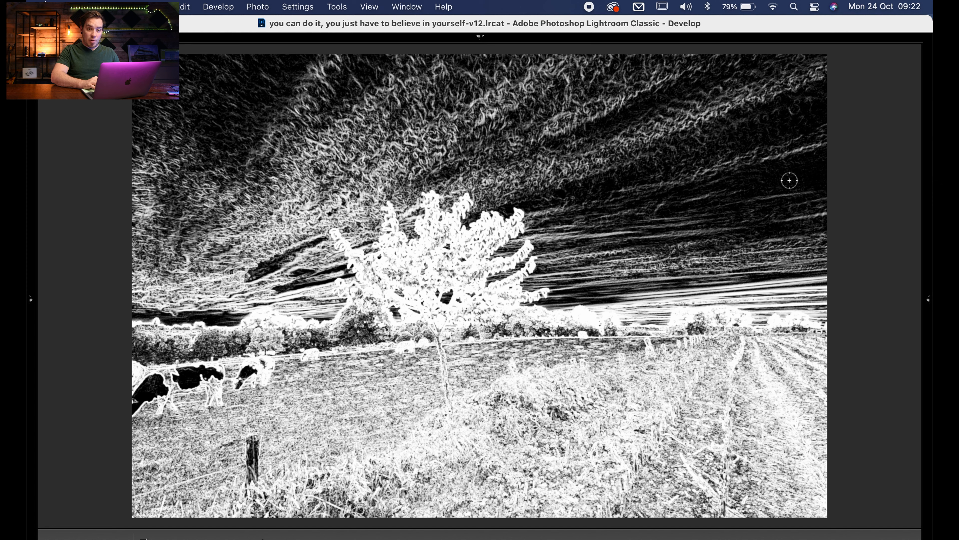
{"action": "key", "text": "super+="}
{"action": "key", "text": "super+="}
{"action": "mouse_move", "coordinate": [870, 159]}
{"action": "left_mouse_down"}
{"action": "mouse_move", "coordinate": [696, 290]}
{"action": "mouse_move", "coordinate": [340, 321]}
{"action": "mouse_move", "coordinate": [189, 348]}
{"action": "mouse_move", "coordinate": [320, 356]}
{"action": "left_mouse_up"}
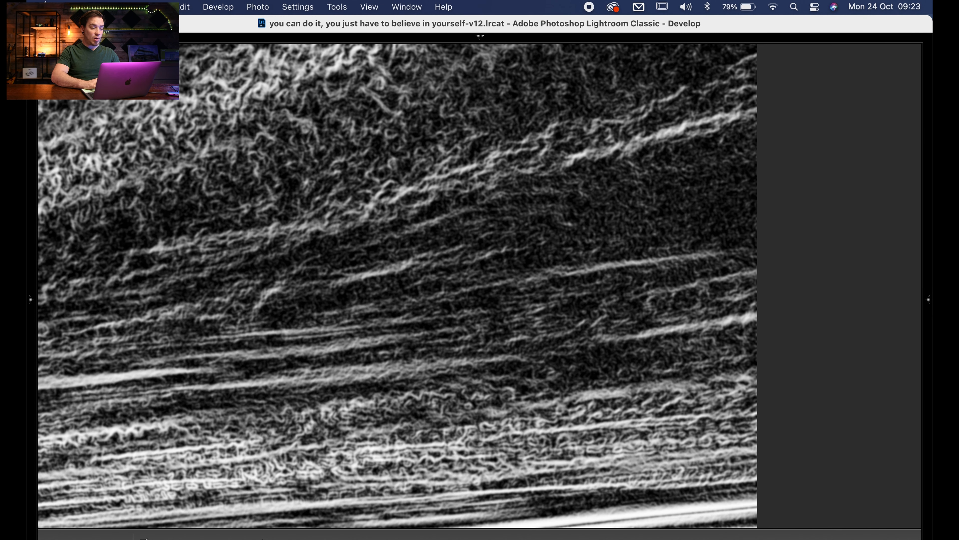
- Turn off Visualize Spots and examine the sky, tree branches and horizon up close for dust spots
{"action": "key", "text": "a"}
{"action": "left_click_drag", "start_coordinate": [682, 211], "coordinate": [687, 423]}
{"action": "left_click_drag", "start_coordinate": [393, 331], "coordinate": [541, 307]}
{"action": "left_click_drag", "start_coordinate": [184, 397], "coordinate": [661, 277]}
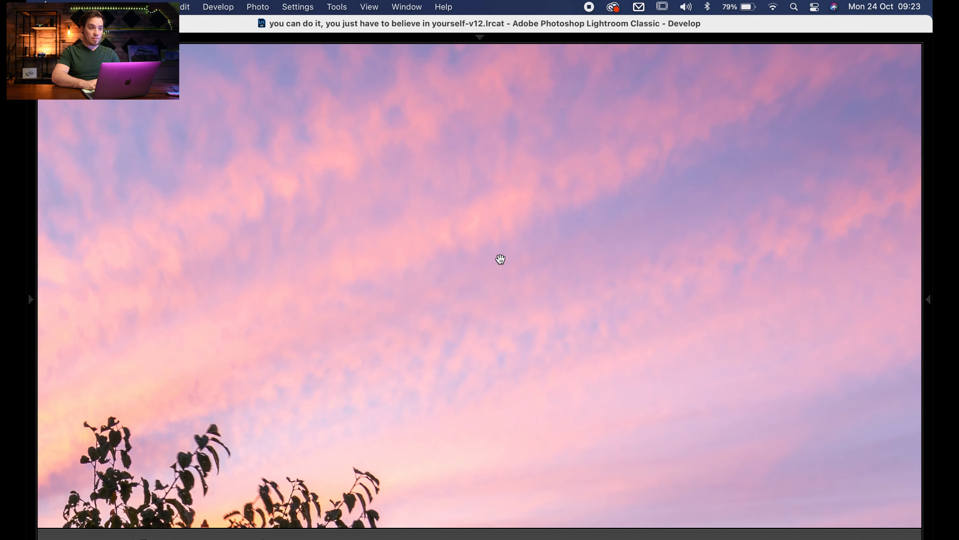
{"action": "left_click_drag", "start_coordinate": [259, 228], "coordinate": [574, 287]}
{"action": "left_click_drag", "start_coordinate": [227, 249], "coordinate": [574, 253]}
{"action": "left_click_drag", "start_coordinate": [249, 240], "coordinate": [521, 242]}
{"action": "left_click_drag", "start_coordinate": [510, 315], "coordinate": [489, 195]}
{"action": "left_click_drag", "start_coordinate": [464, 368], "coordinate": [465, 260]}
{"action": "left_click_drag", "start_coordinate": [636, 328], "coordinate": [503, 400]}
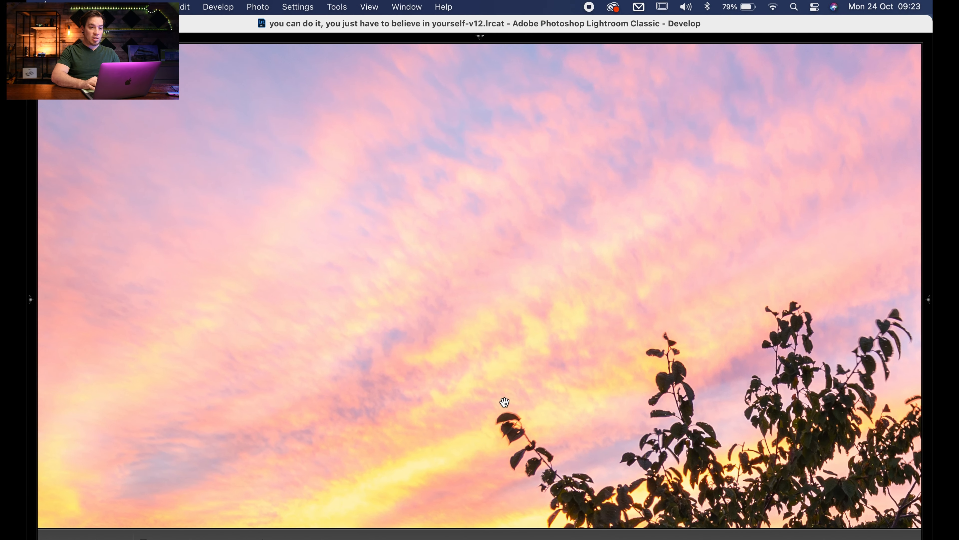
{"action": "left_click_drag", "start_coordinate": [657, 295], "coordinate": [538, 368]}
{"action": "left_click_drag", "start_coordinate": [462, 396], "coordinate": [227, 323]}
{"action": "left_click_drag", "start_coordinate": [449, 369], "coordinate": [103, 295]}
{"action": "left_click_drag", "start_coordinate": [170, 371], "coordinate": [232, 233]}
{"action": "left_click_drag", "start_coordinate": [234, 370], "coordinate": [377, 271]}
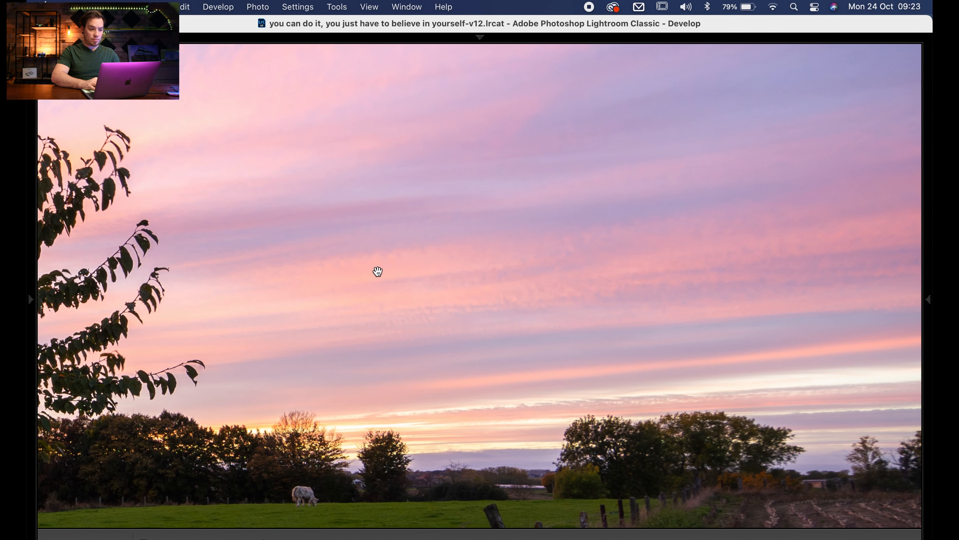
{"action": "left_click", "coordinate": [420, 258]}
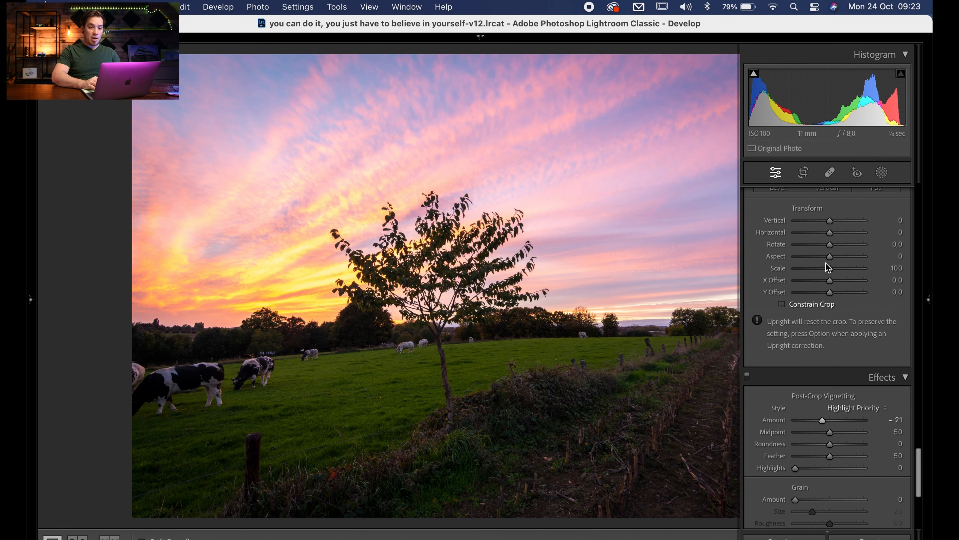
- Add a radial gradient mask with Feather 100 around the smaller black-and-white cow and slightly raise its Exposure
{"action": "mouse_move", "coordinate": [930, 377]}
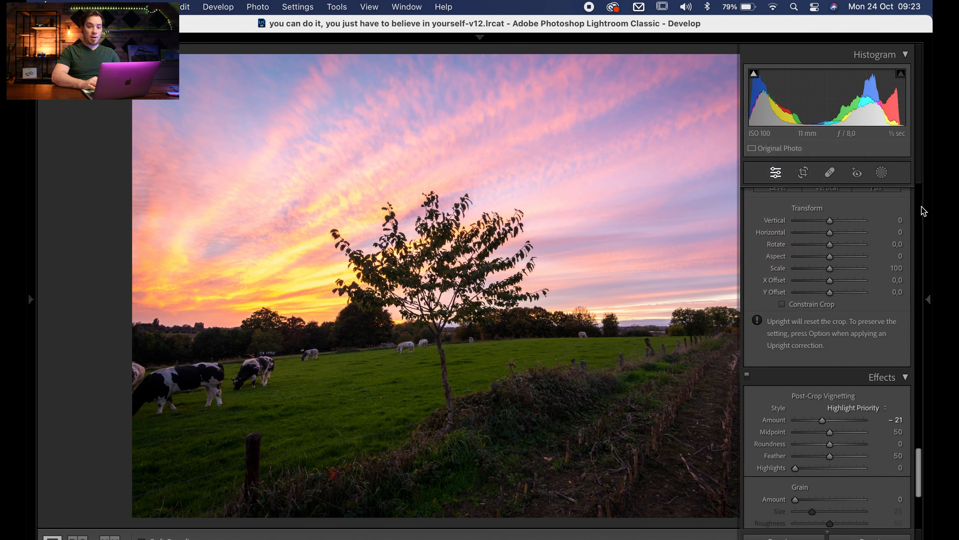
{"action": "left_click", "coordinate": [881, 172]}
{"action": "left_click", "coordinate": [790, 326]}
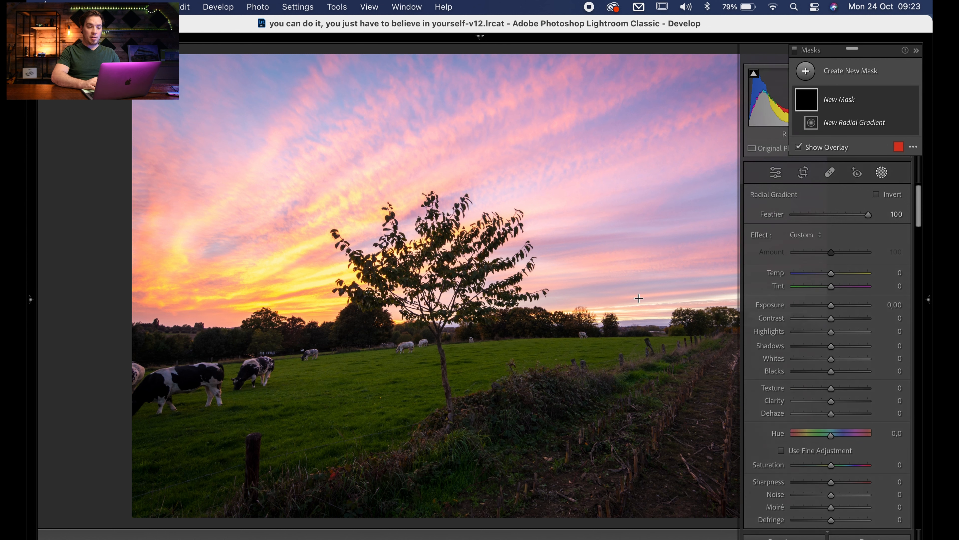
{"action": "left_click_drag", "start_coordinate": [253, 368], "coordinate": [304, 385]}
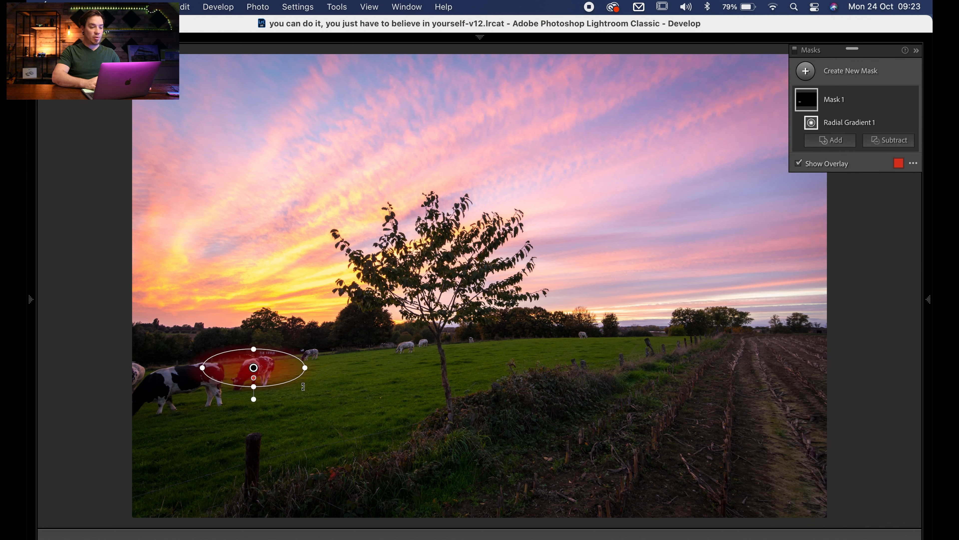
{"action": "mouse_move", "coordinate": [930, 216]}
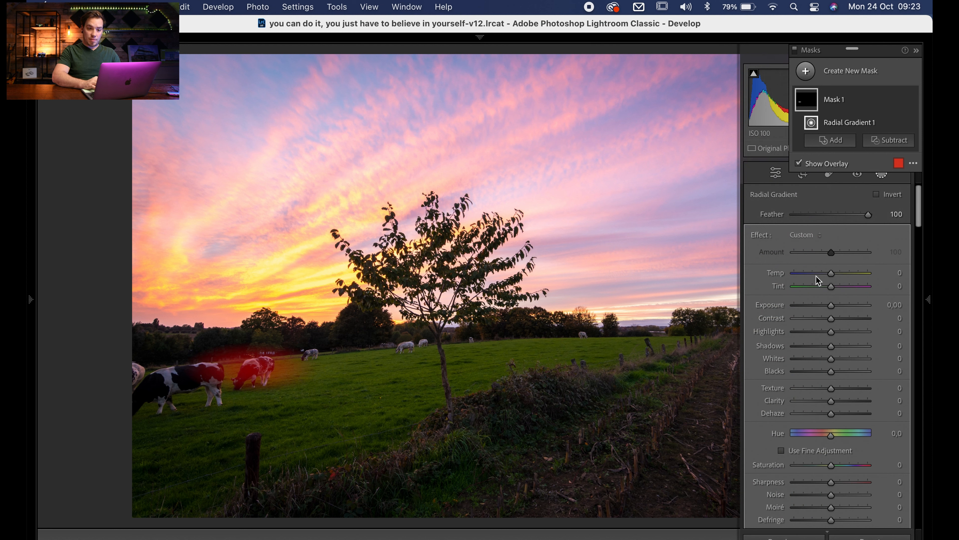
{"action": "left_click_drag", "start_coordinate": [833, 307], "coordinate": [836, 307]}
- Add a second radial gradient mask around the larger black-and-white cow and set its Exposure to 0.60
{"action": "key", "text": "shift+m"}
{"action": "left_click_drag", "start_coordinate": [187, 378], "coordinate": [266, 412]}
{"action": "mouse_move", "coordinate": [930, 292]}
{"action": "left_click_drag", "start_coordinate": [836, 308], "coordinate": [839, 307]}
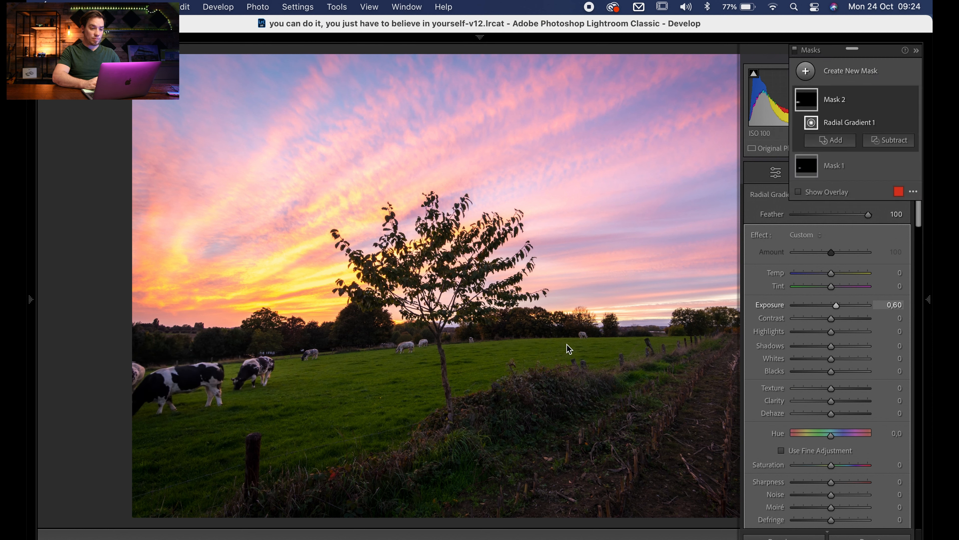
- Add a wide radial gradient mask over the distant pasture and tree line beside the tree, and slightly raise its Exposure
{"action": "key", "text": "shift+m"}
{"action": "left_click_drag", "start_coordinate": [574, 341], "coordinate": [695, 376]}
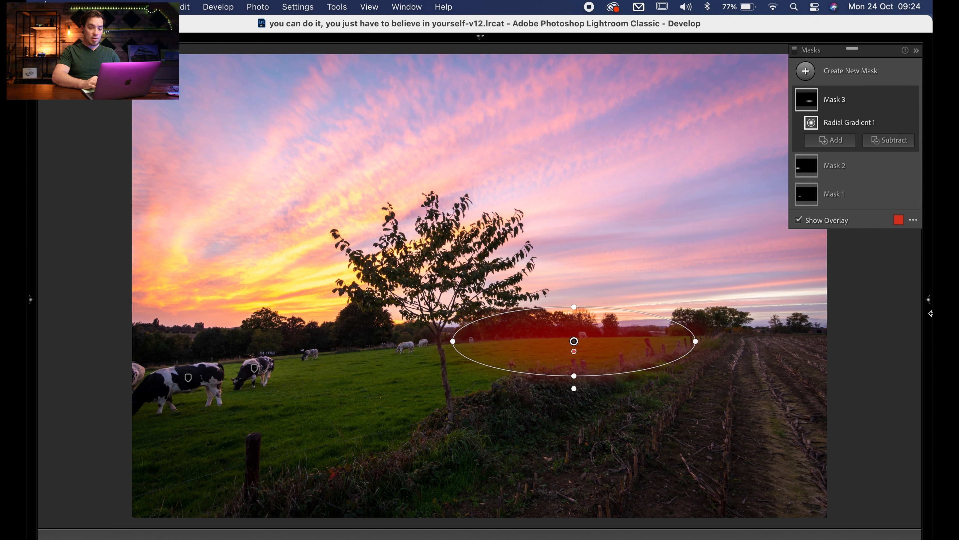
{"action": "mouse_move", "coordinate": [930, 242]}
{"action": "left_click_drag", "start_coordinate": [834, 305], "coordinate": [835, 307]}
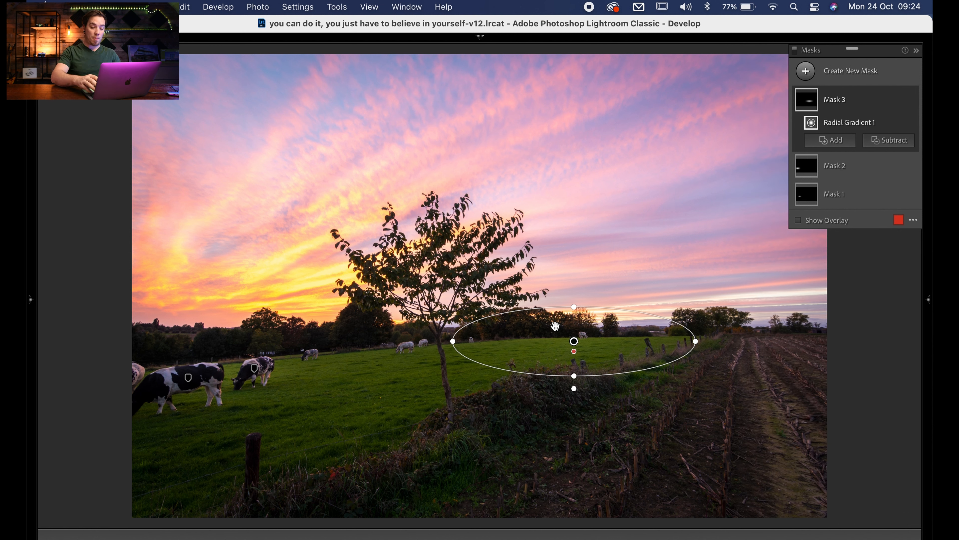
- Add a tilted radial gradient mask over the grass around the tree's base and set its Exposure to 0.46
{"action": "key", "text": "shift+m"}
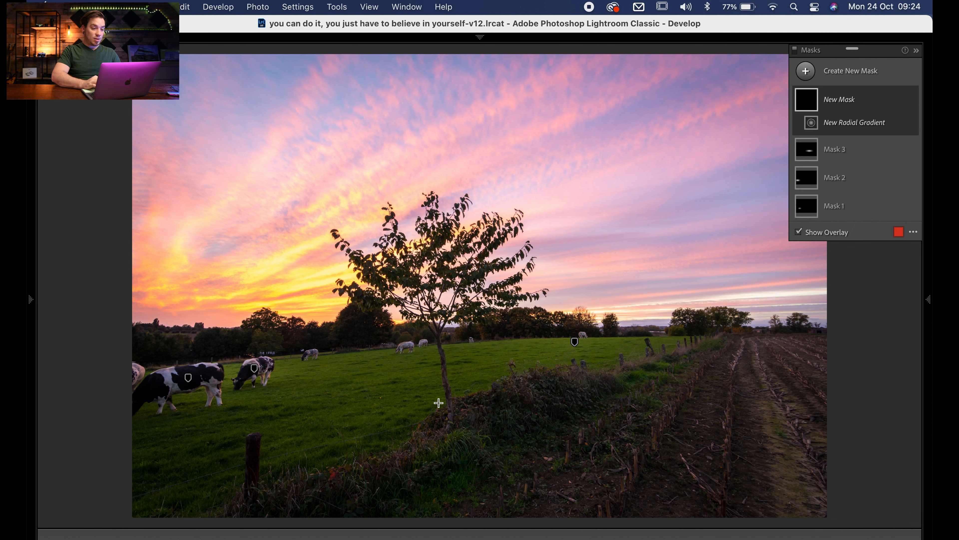
{"action": "left_click_drag", "start_coordinate": [362, 396], "coordinate": [509, 389]}
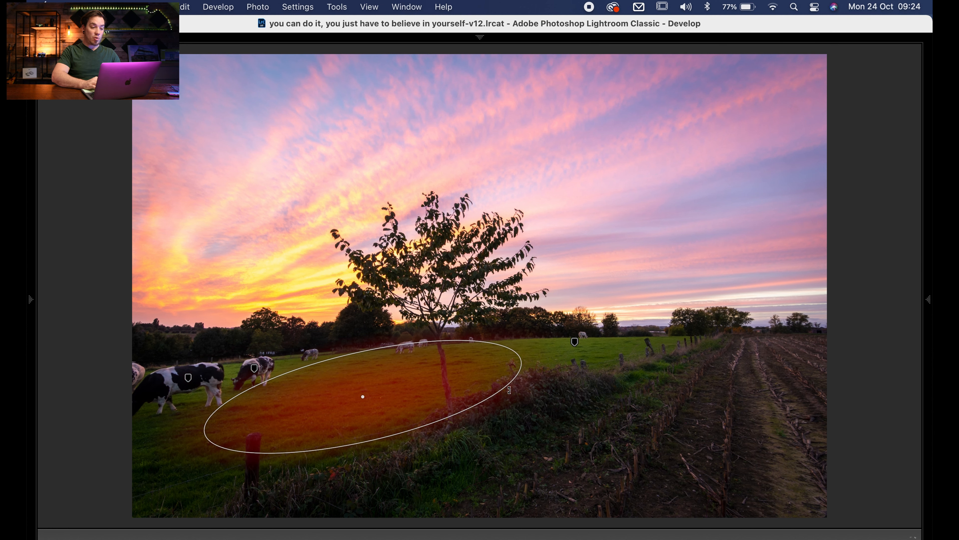
{"action": "left_click_drag", "start_coordinate": [388, 392], "coordinate": [401, 407]}
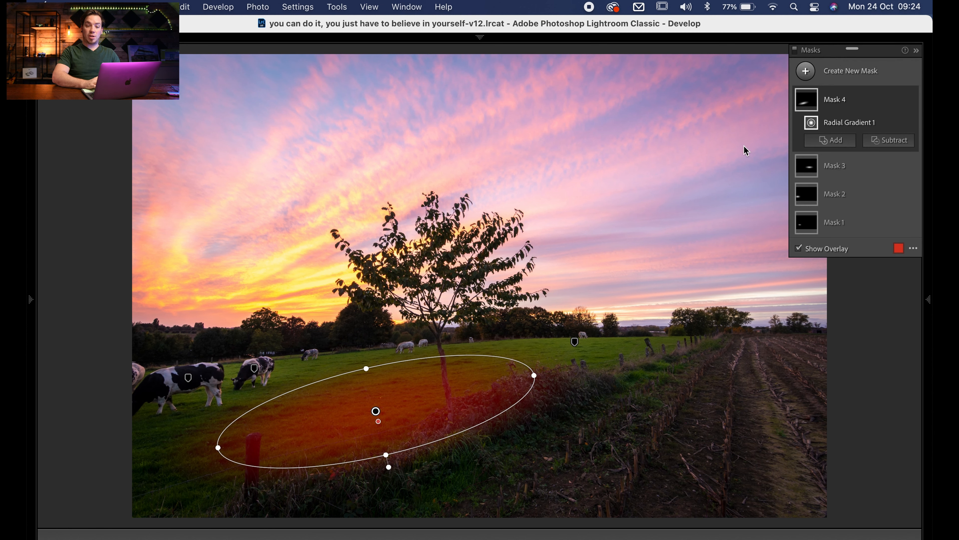
{"action": "mouse_move", "coordinate": [928, 300]}
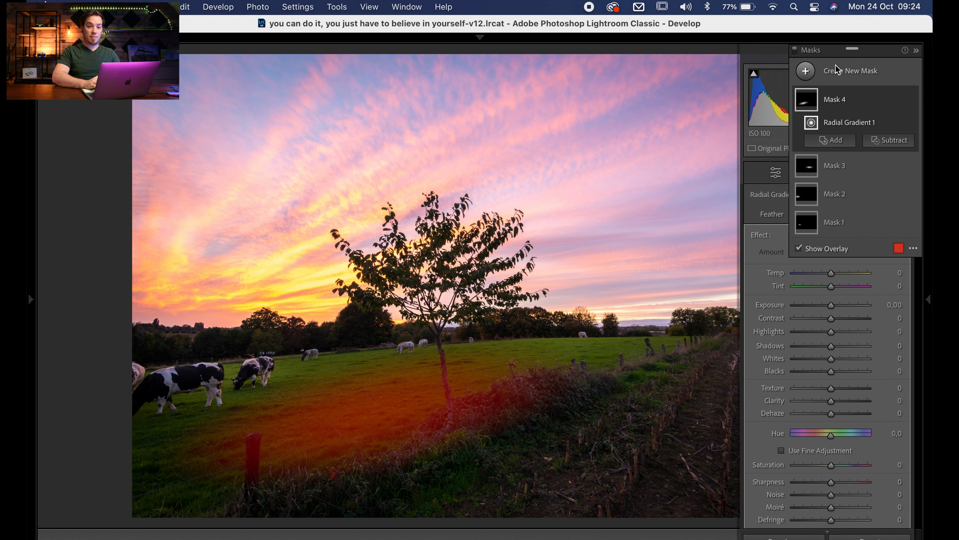
{"action": "left_click", "coordinate": [917, 50]}
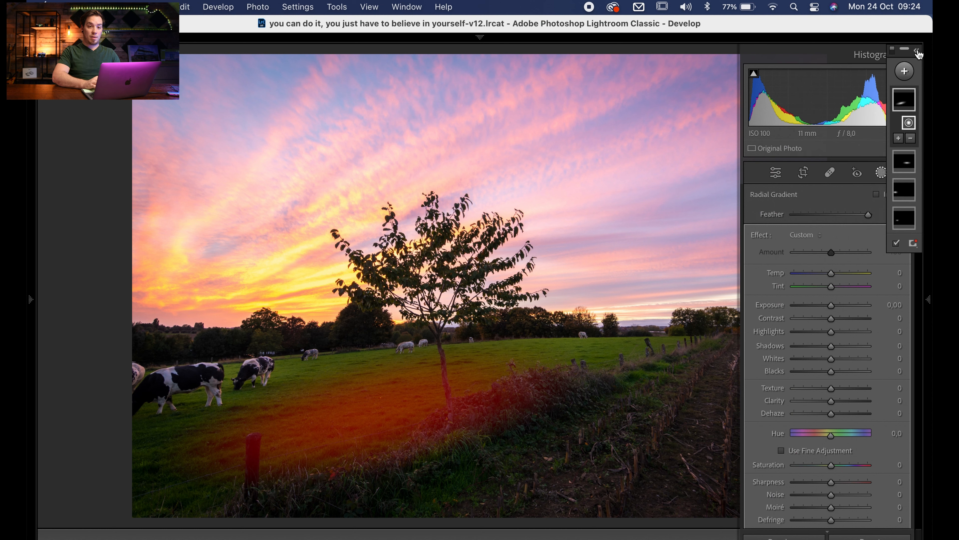
{"action": "left_click", "coordinate": [832, 307]}
{"action": "left_click_drag", "start_coordinate": [833, 310], "coordinate": [836, 311]}
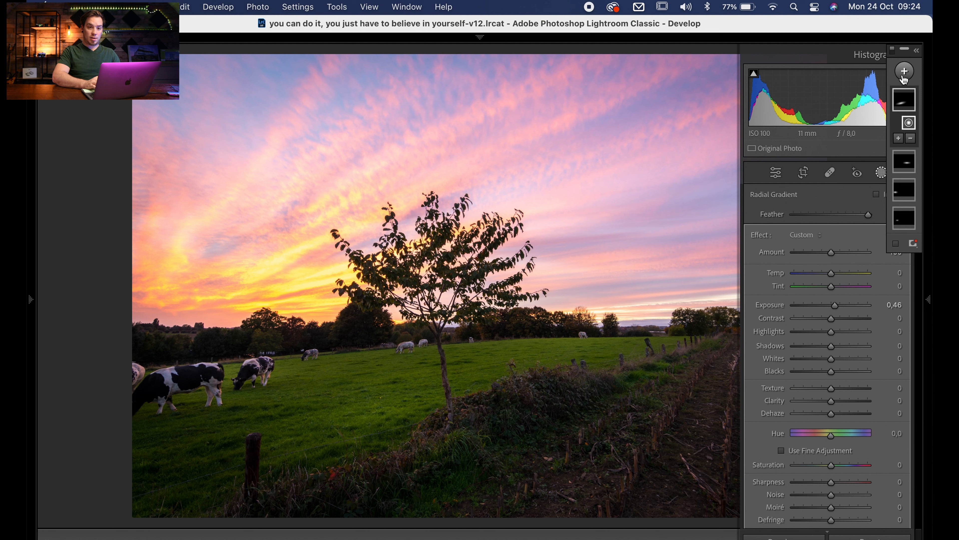
- Compare the photo with and without the mask adjustments
{"action": "left_click", "coordinate": [894, 49]}
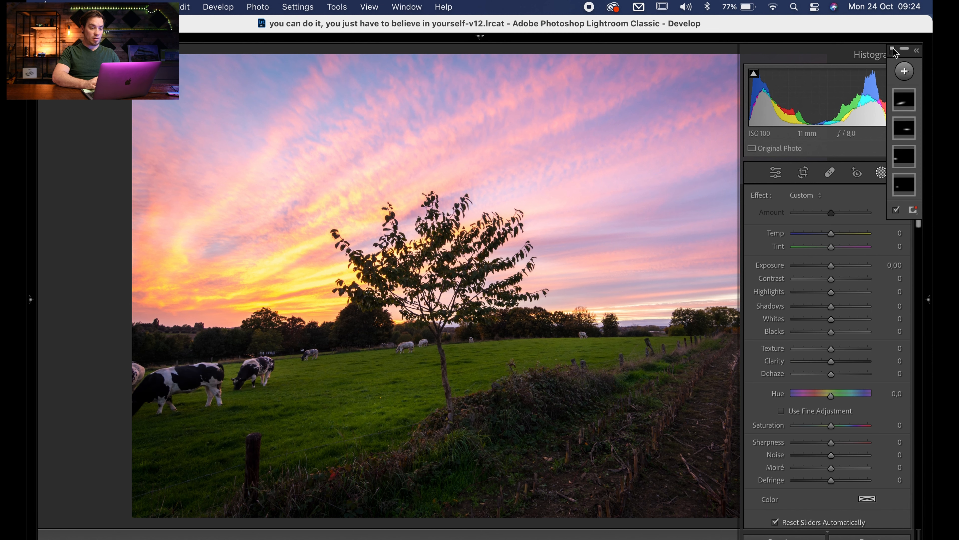
{"action": "left_click", "coordinate": [881, 173]}
{"action": "left_click", "coordinate": [881, 173]}
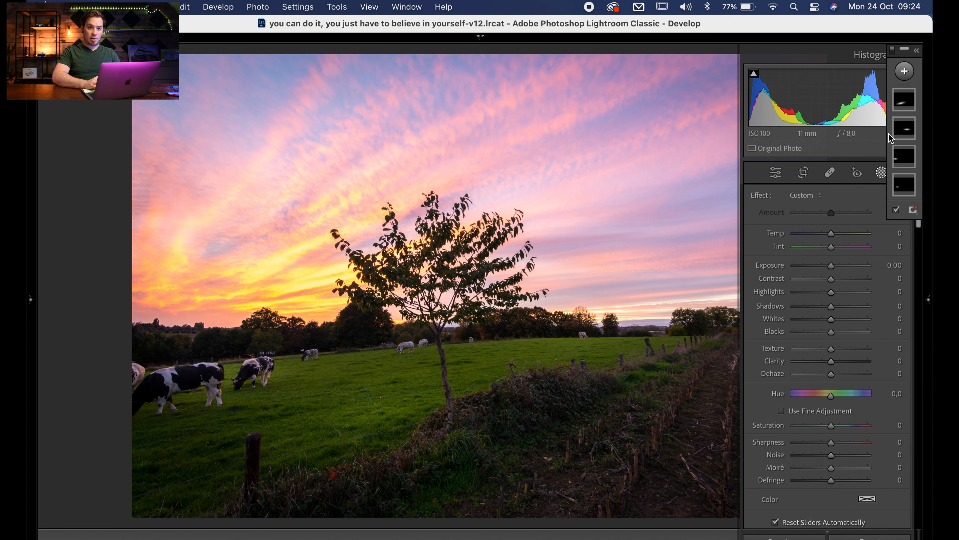
- Create a Color Range mask sampled from the yellow clouds to the left of the tree
{"action": "left_click", "coordinate": [916, 54]}
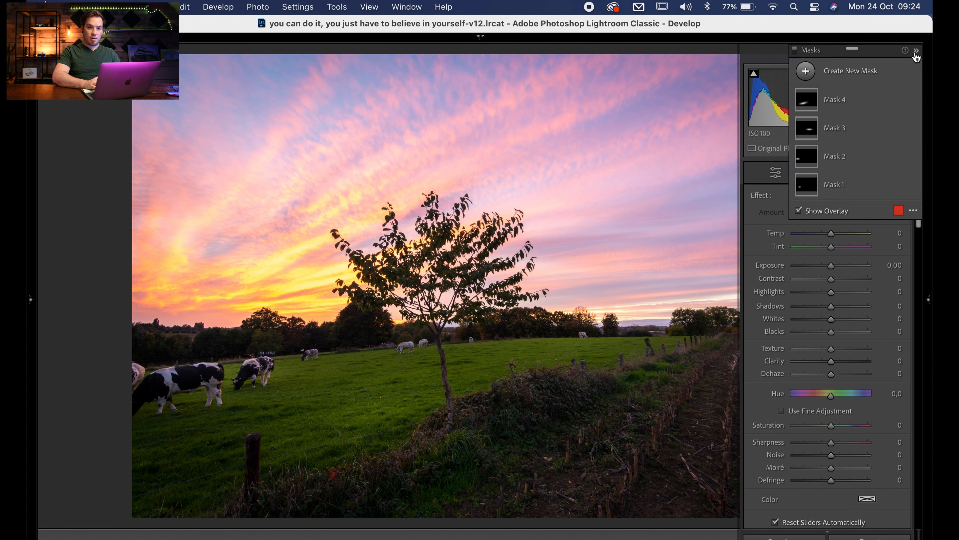
{"action": "left_click", "coordinate": [826, 72]}
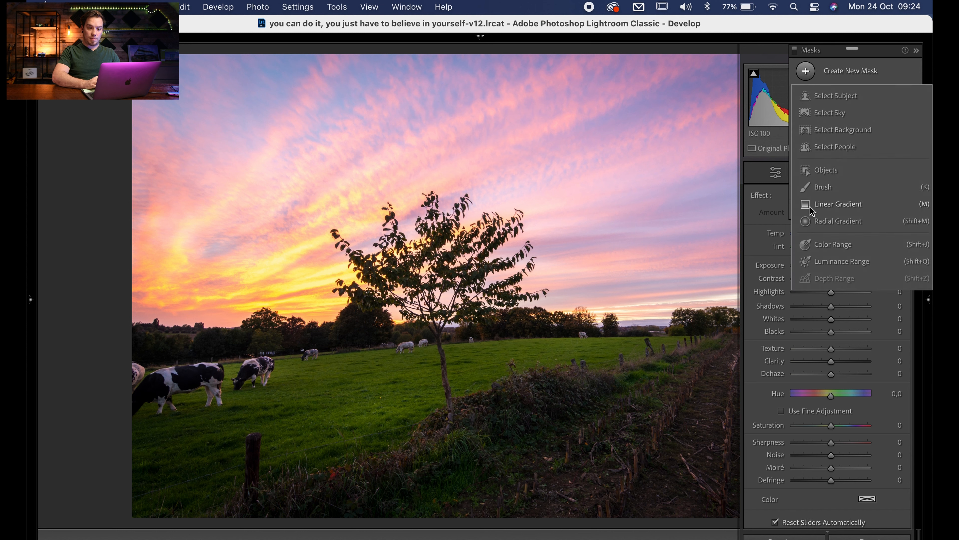
{"action": "left_click", "coordinate": [817, 247]}
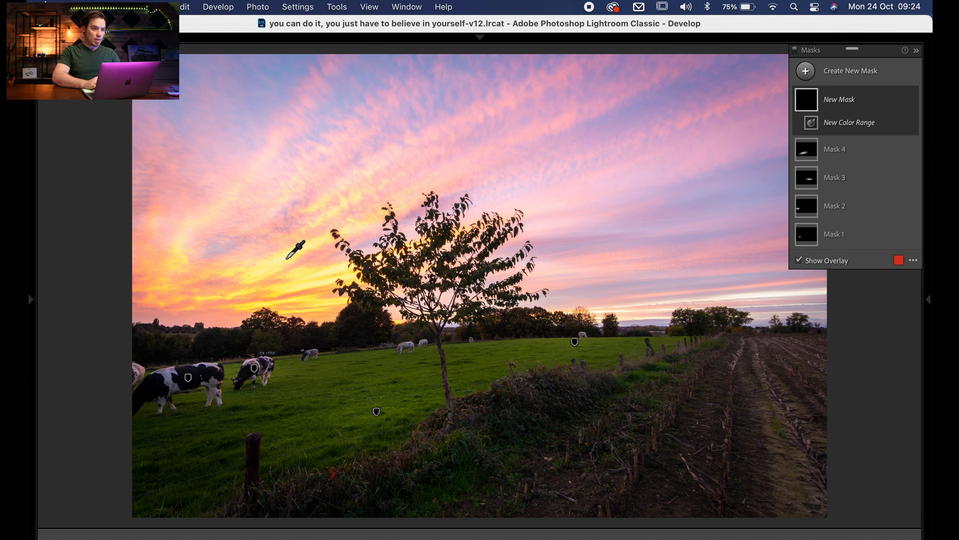
{"action": "left_click", "coordinate": [274, 263]}
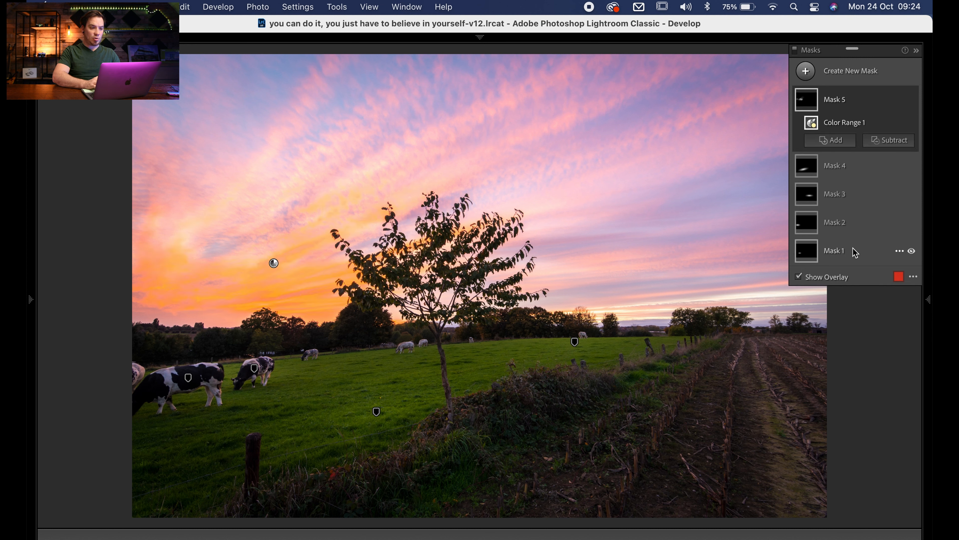
- Dock the floating Masks panel under the tool strip, and set the yellow cloud mask's Refine to 30 and Exposure to -0.18
{"action": "mouse_move", "coordinate": [929, 302]}
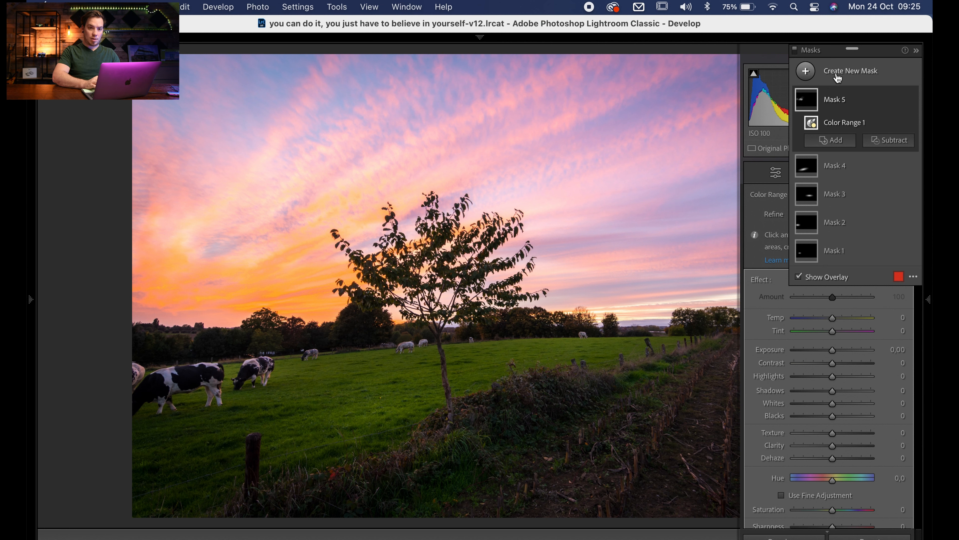
{"action": "left_click", "coordinate": [918, 52]}
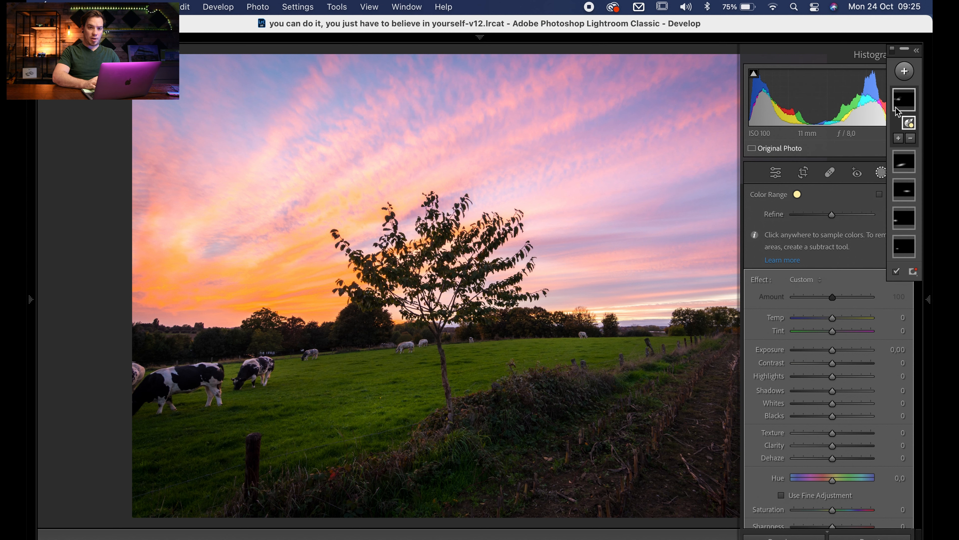
{"action": "left_click_drag", "start_coordinate": [814, 155], "coordinate": [933, 44]}
{"action": "scroll", "coordinate": [836, 287], "scroll_direction": "down", "scroll_amount": 3}
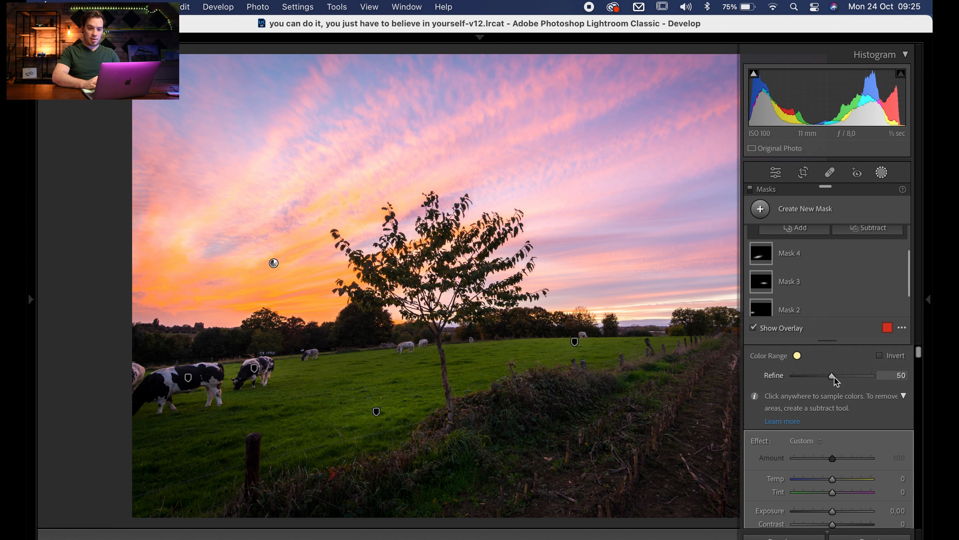
{"action": "left_click_drag", "start_coordinate": [831, 380], "coordinate": [817, 384]}
{"action": "left_click_drag", "start_coordinate": [834, 510], "coordinate": [833, 510]}
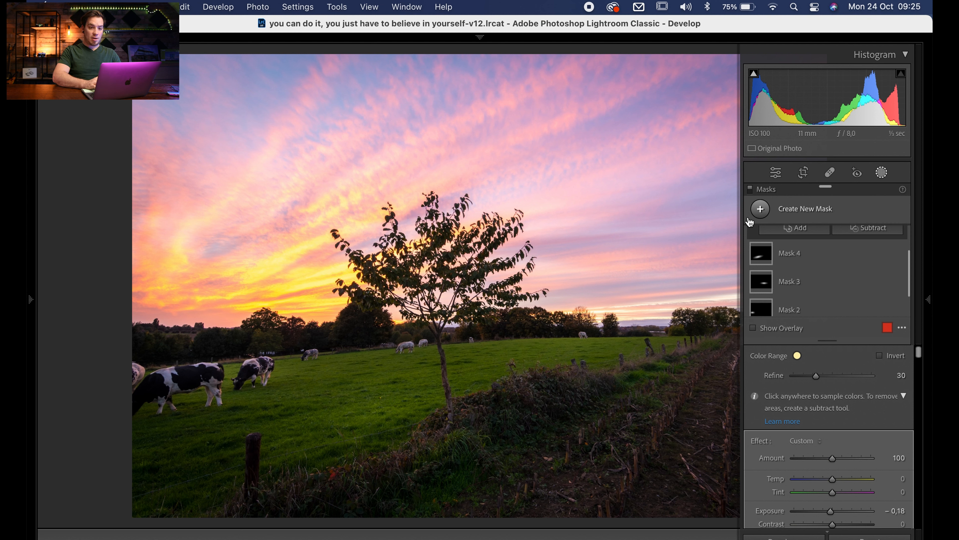
- Create a Color Range mask sampled from the blue sky at the photo's upper edge, set Refine 11 and Exposure -0.12, and close Masking
{"action": "left_click", "coordinate": [757, 212]}
{"action": "left_click", "coordinate": [788, 381]}
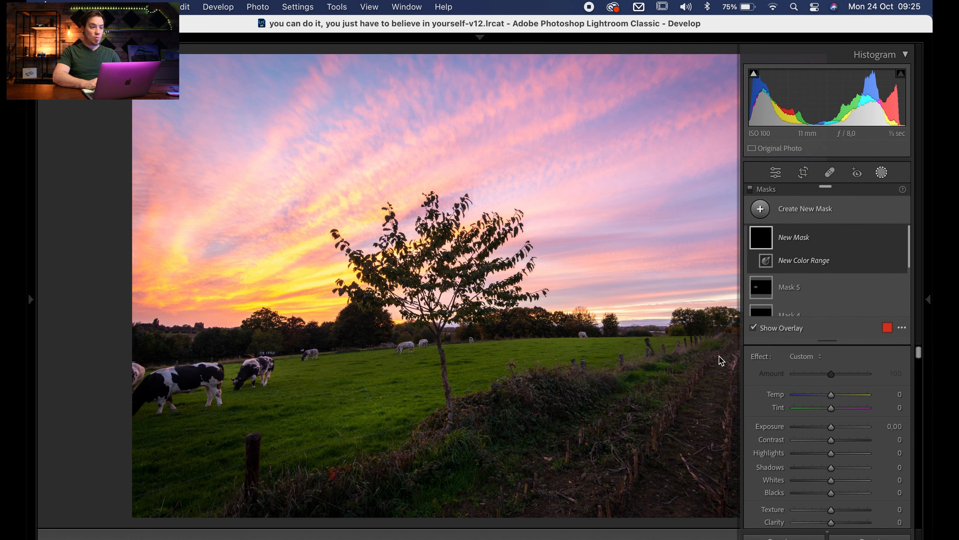
{"action": "left_click", "coordinate": [289, 68]}
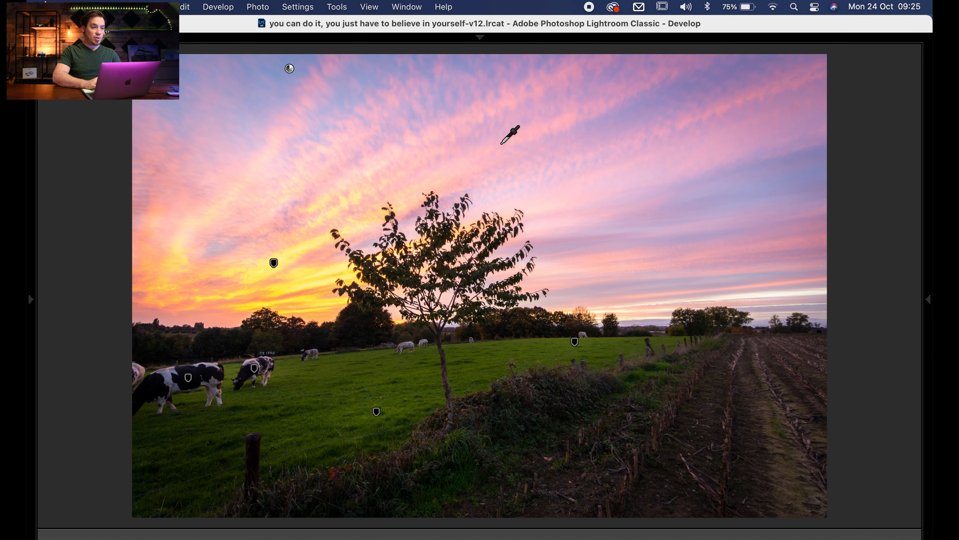
{"action": "mouse_move", "coordinate": [931, 272]}
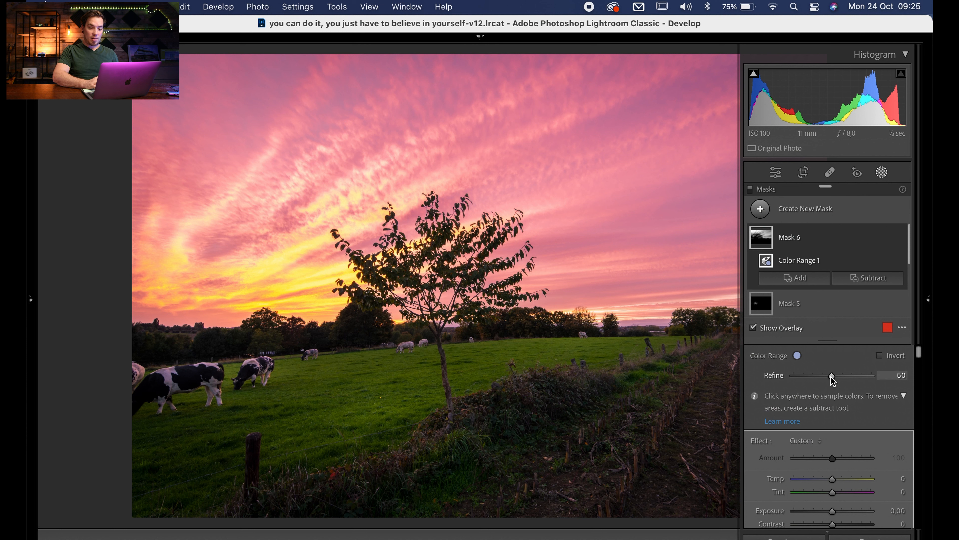
{"action": "left_click_drag", "start_coordinate": [816, 378], "coordinate": [808, 378]}
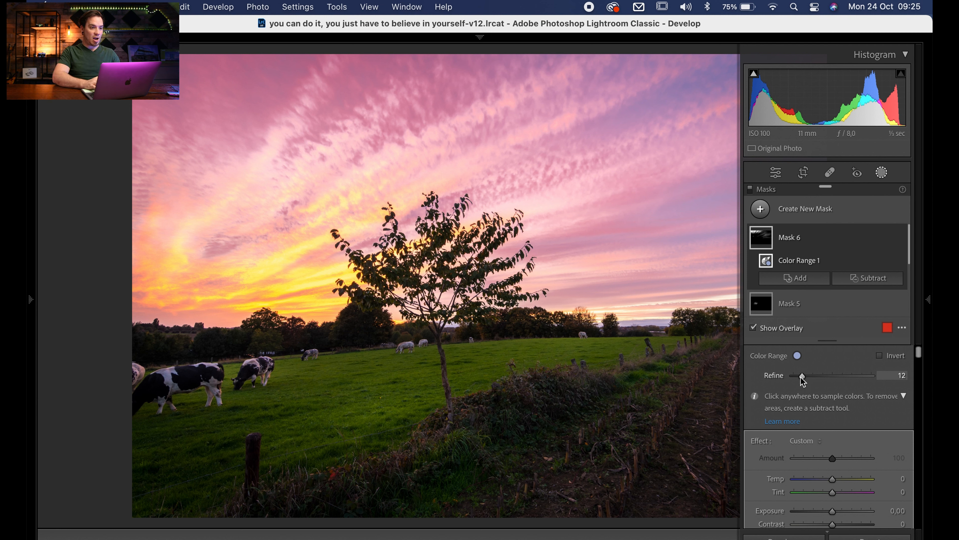
{"action": "left_click_drag", "start_coordinate": [833, 511], "coordinate": [830, 513]}
{"action": "key", "text": "o"}
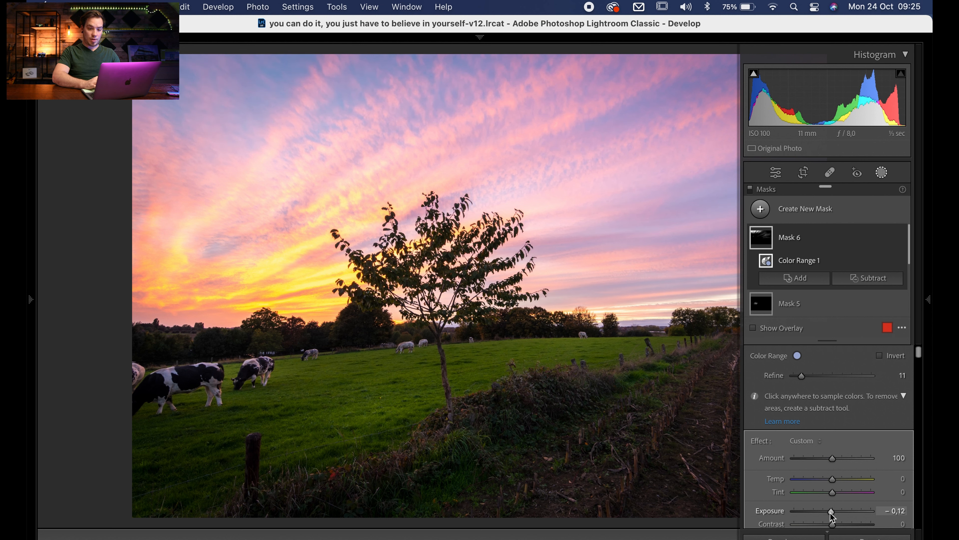
{"action": "left_click", "coordinate": [882, 173]}
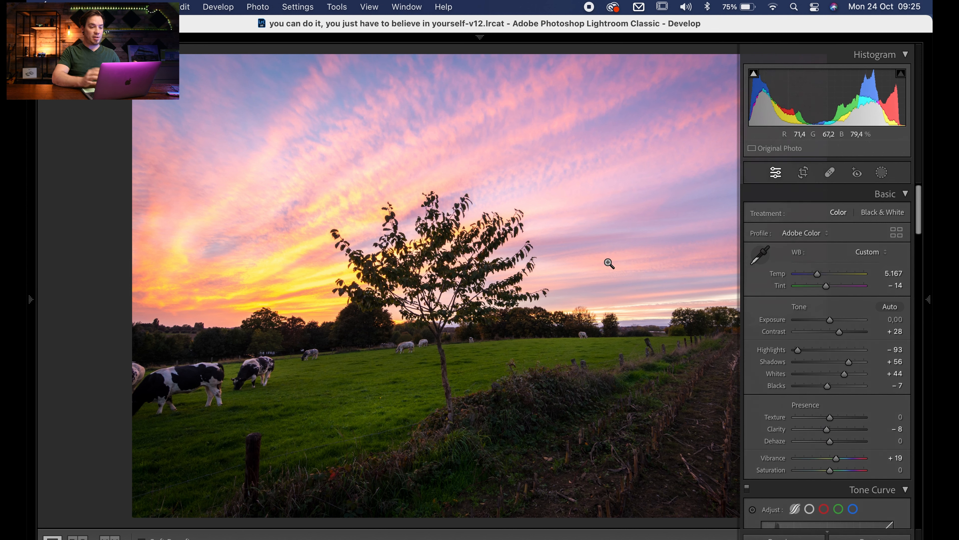
{"action": "key", "text": "Tab"}
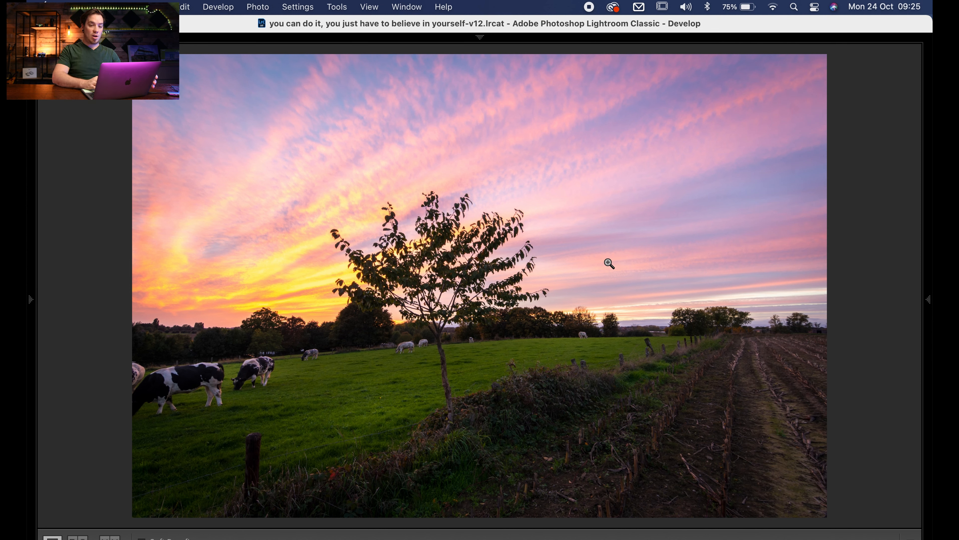